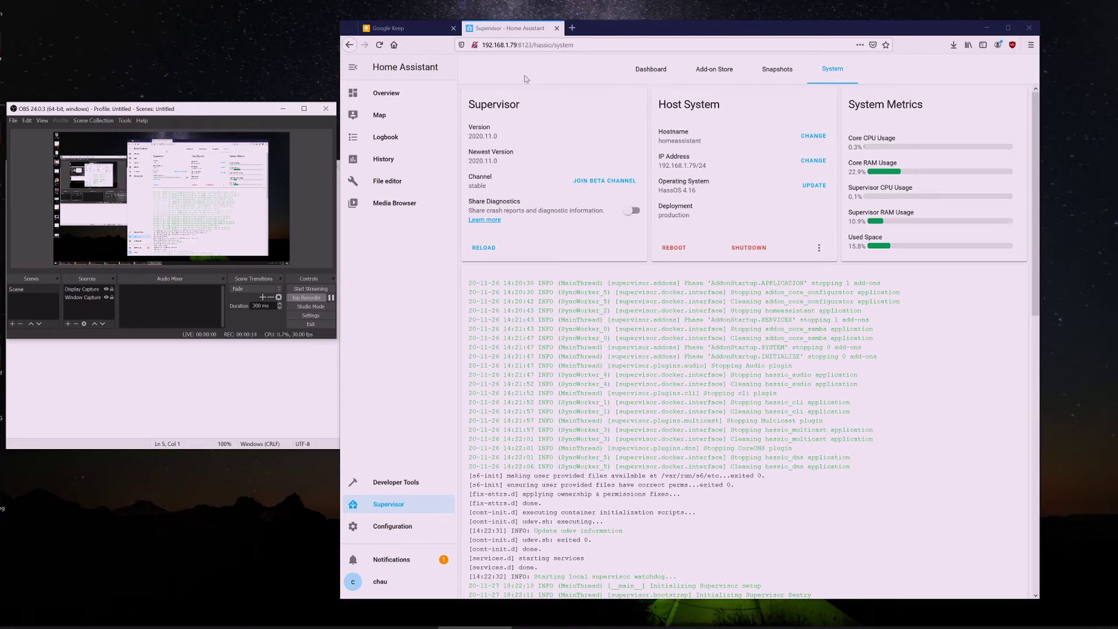
- Launch Advanced IP Scanner and scan 192.168.1.1-254 to locate the Home Assistant host
{"action": "key", "text": "super"}
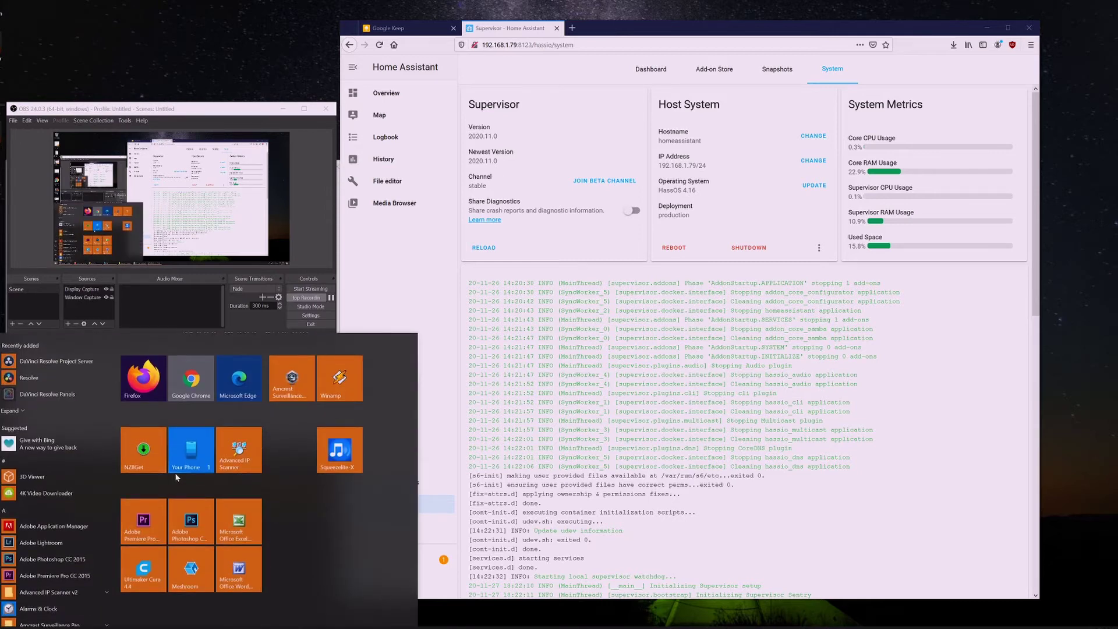
{"action": "left_click", "coordinate": [240, 454]}
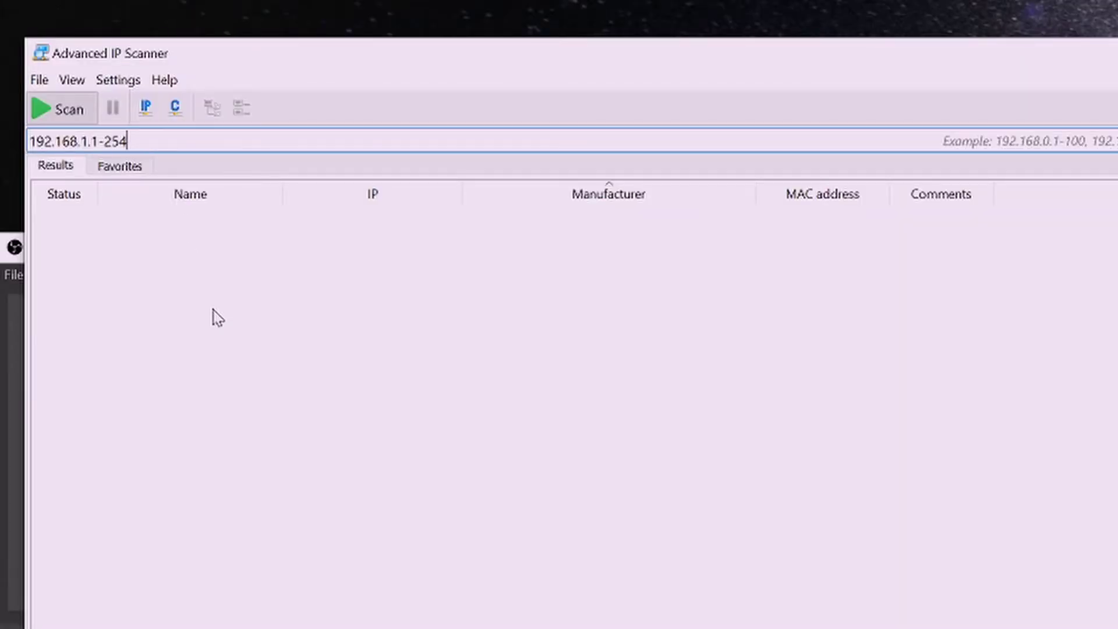
{"action": "left_click", "coordinate": [57, 115]}
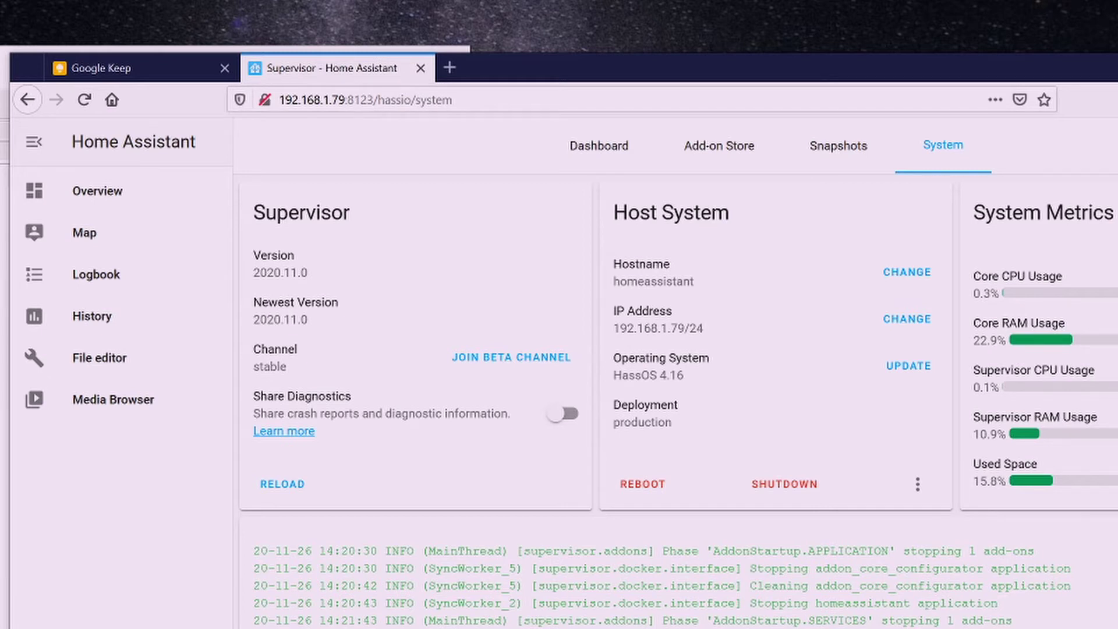
- Show the Home Assistant host's hardware device list from the Supervisor System page
{"action": "left_click", "coordinate": [599, 145]}
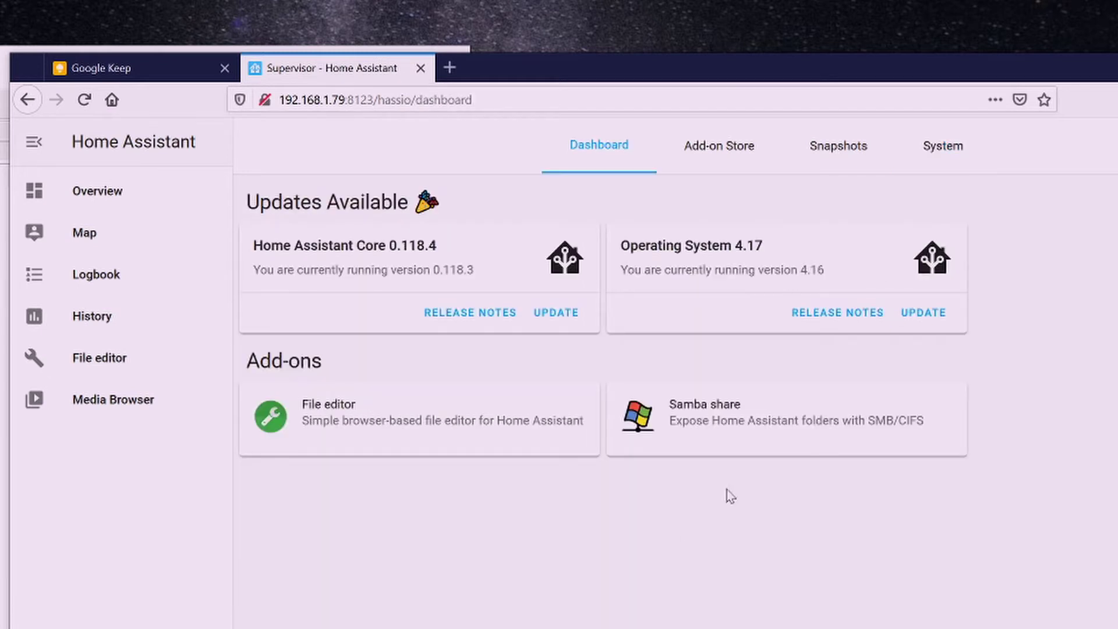
{"action": "left_click", "coordinate": [936, 159]}
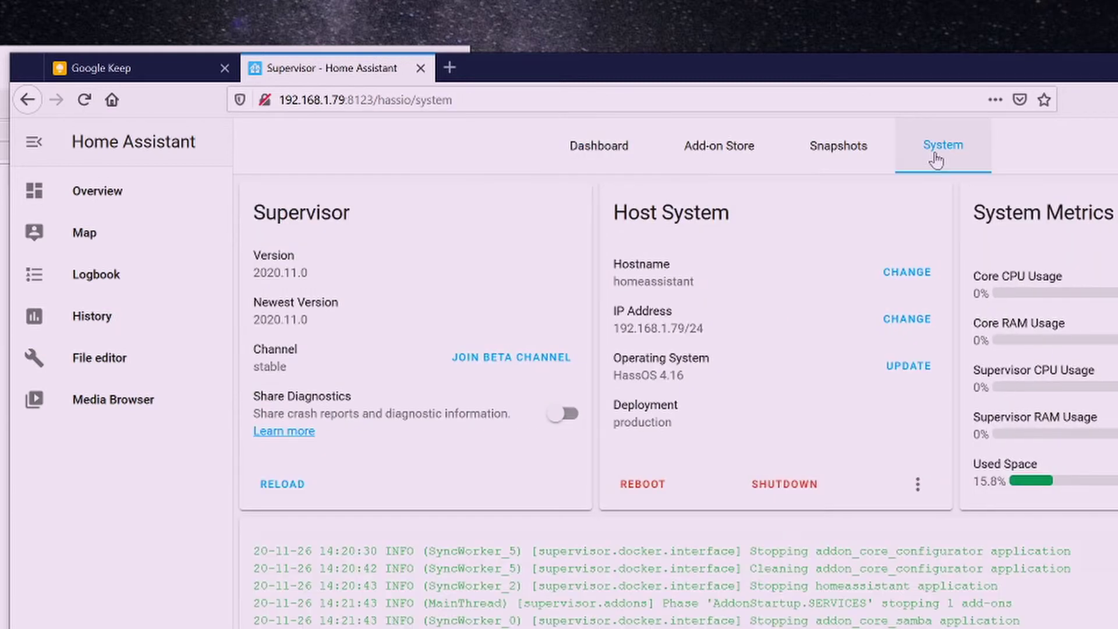
{"action": "left_click", "coordinate": [918, 485]}
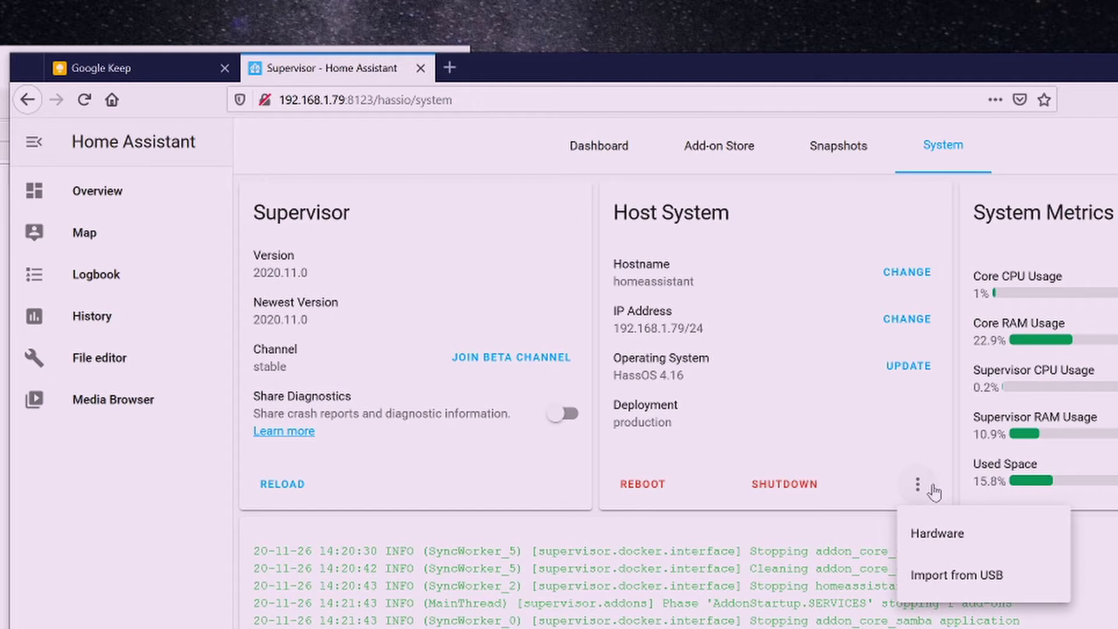
{"action": "left_click", "coordinate": [956, 541]}
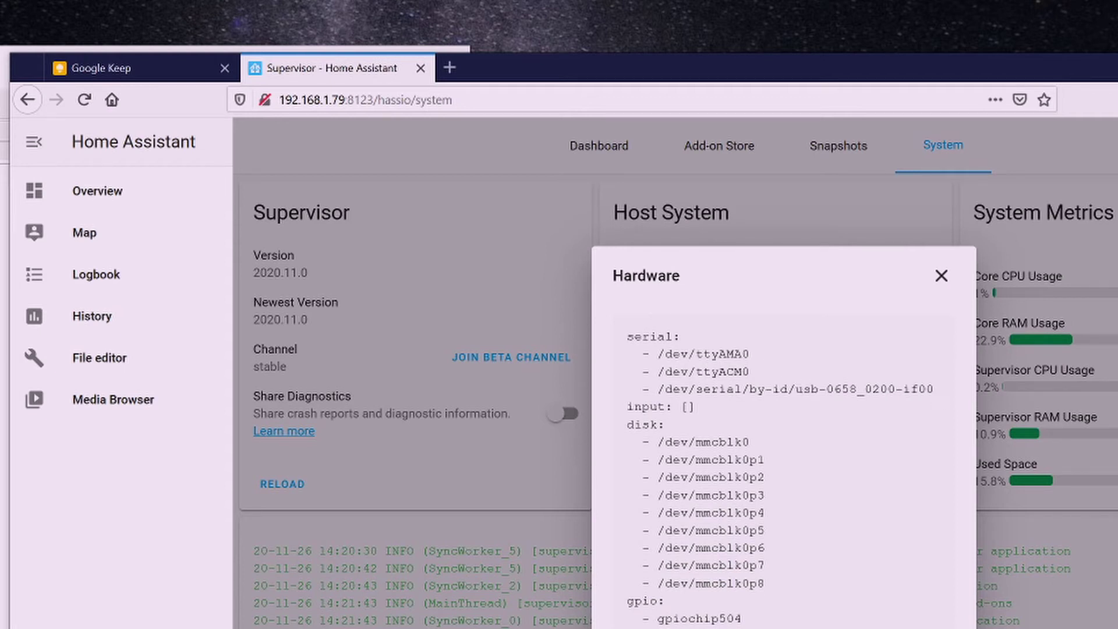
- Copy the /dev/ttyACM0 serial device path from the hardware list
{"action": "left_click_drag", "start_coordinate": [933, 389], "coordinate": [630, 356]}
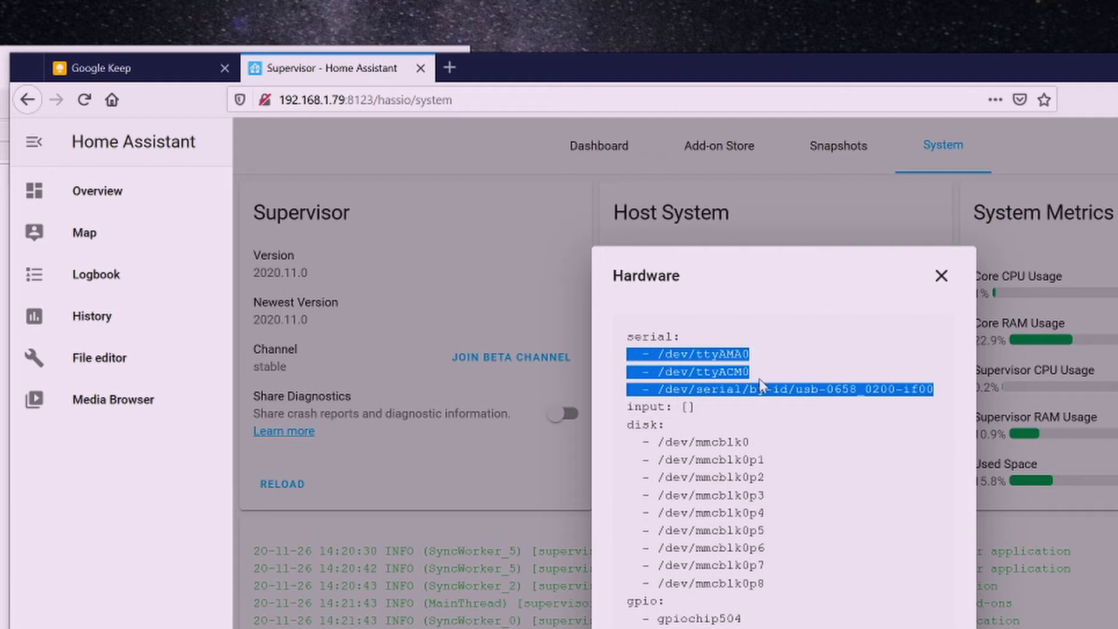
{"action": "left_click_drag", "start_coordinate": [751, 371], "coordinate": [658, 372]}
{"action": "right_click", "coordinate": [679, 377]}
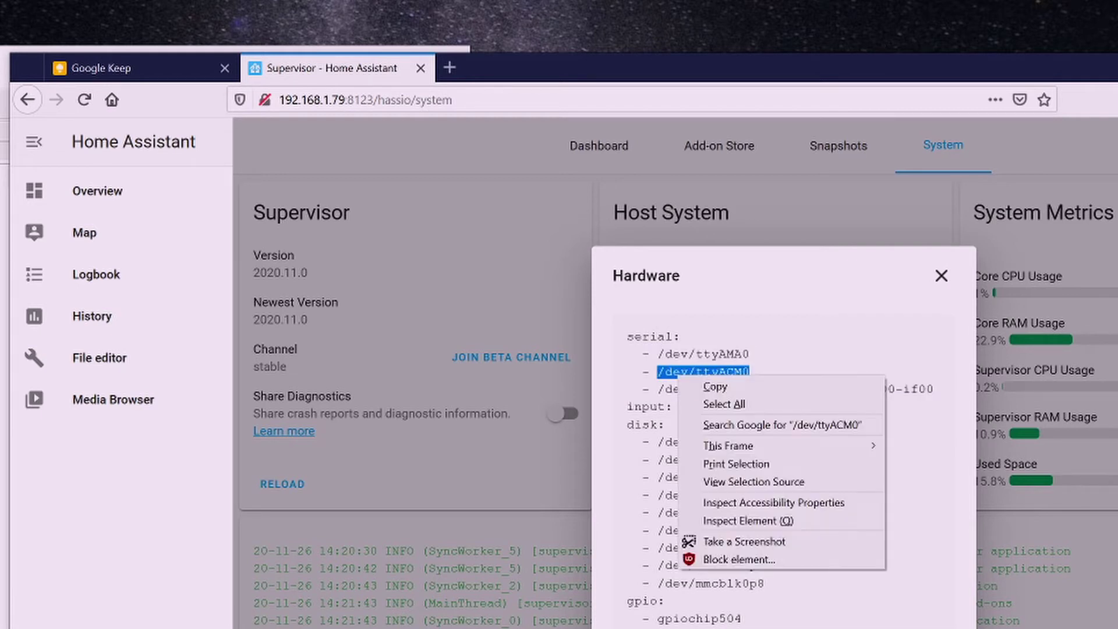
{"action": "left_click", "coordinate": [693, 388]}
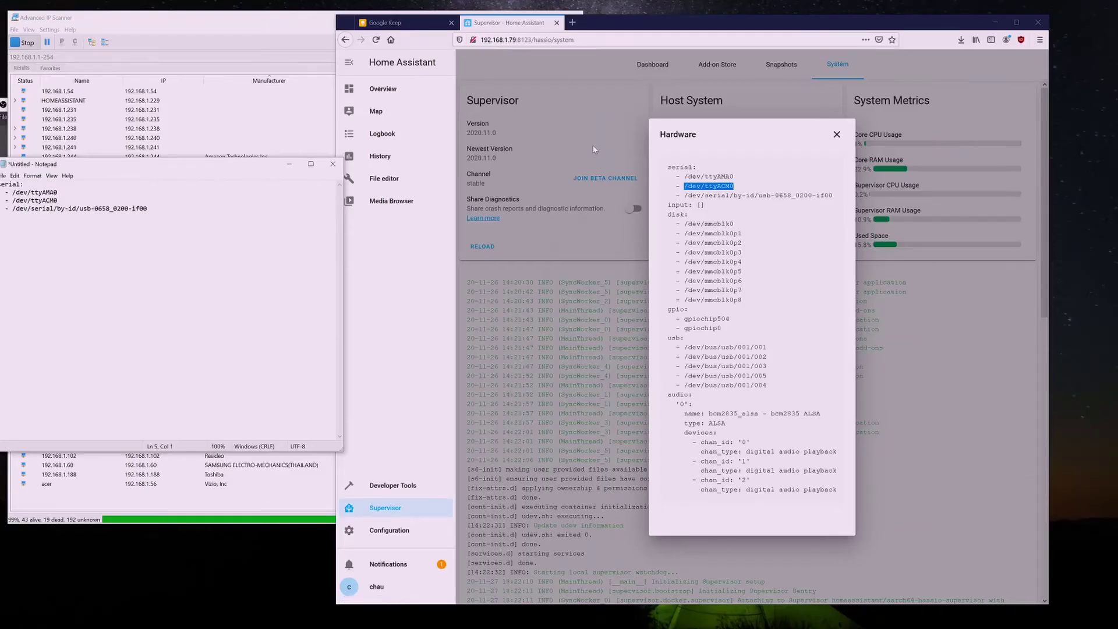
- Close the Hardware dialog and start adding a new integration, scrolling toward Z-Wave
{"action": "left_click", "coordinate": [490, 305]}
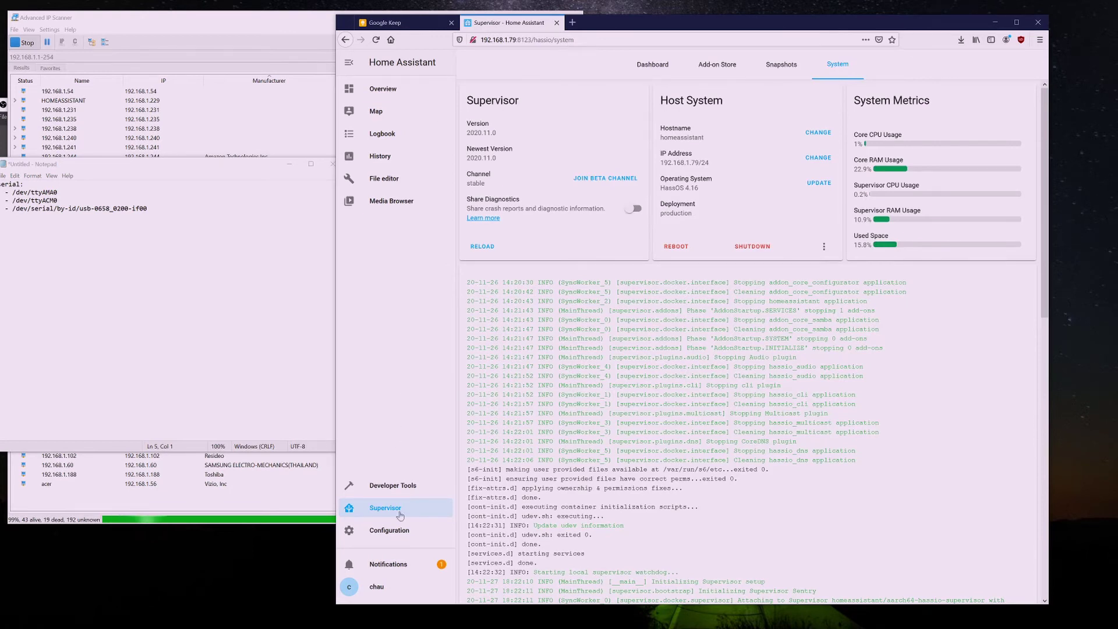
{"action": "left_click", "coordinate": [401, 529]}
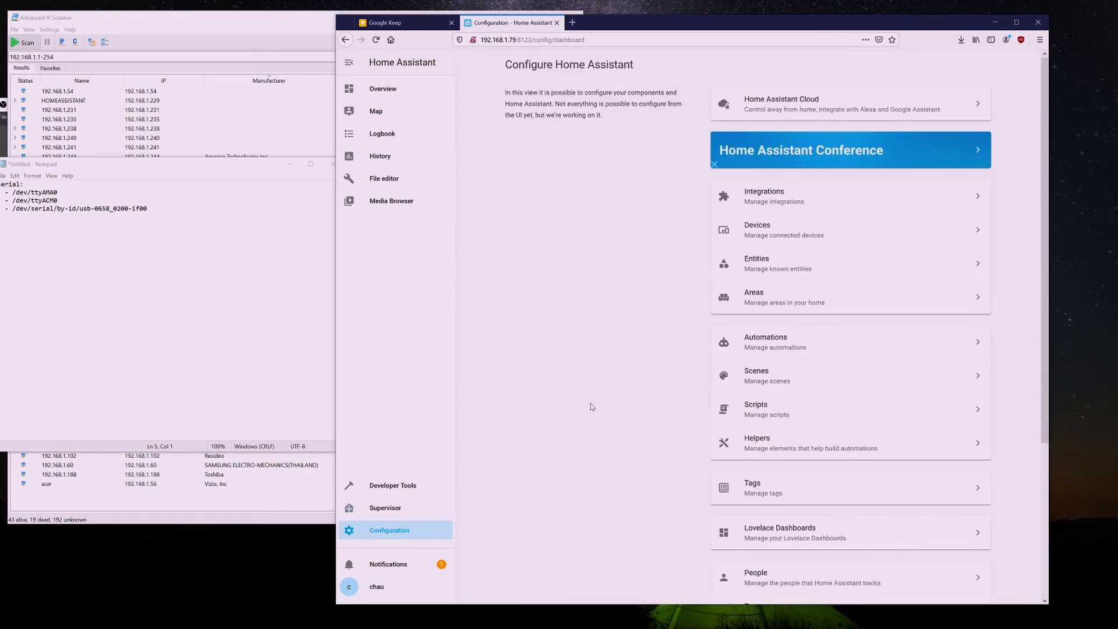
{"action": "left_click", "coordinate": [778, 199]}
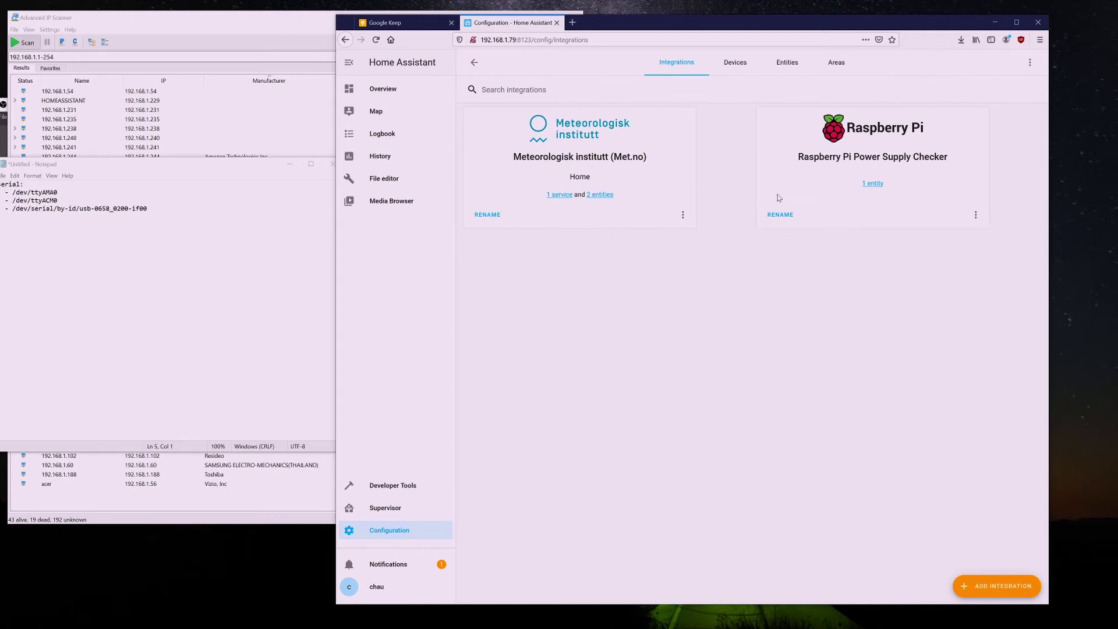
{"action": "left_click", "coordinate": [1010, 588]}
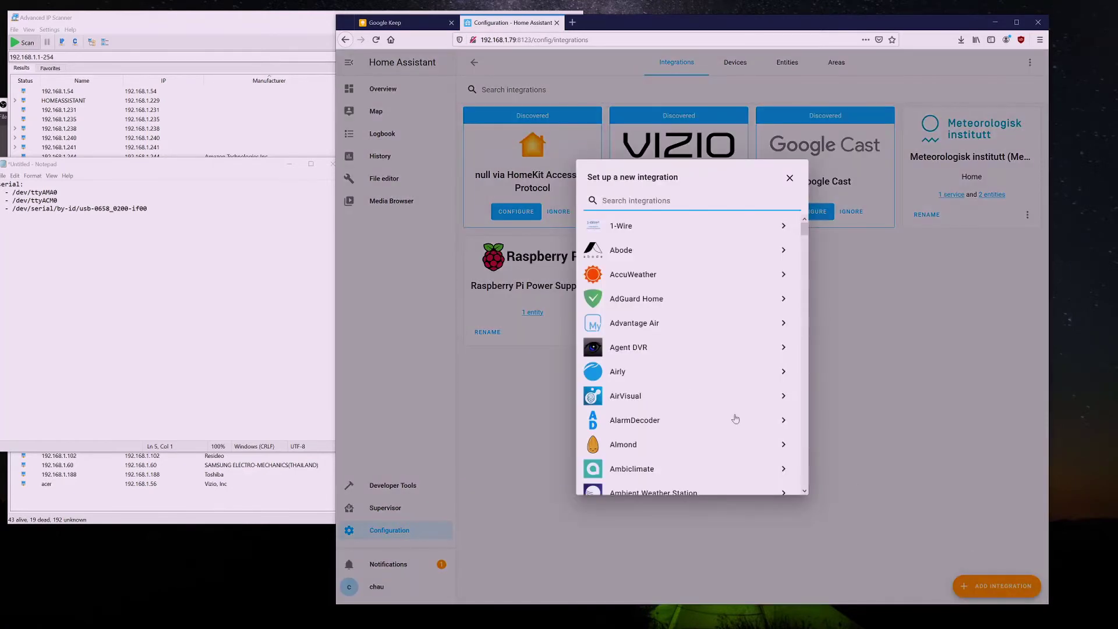
{"action": "left_click_drag", "start_coordinate": [805, 229], "coordinate": [774, 483]}
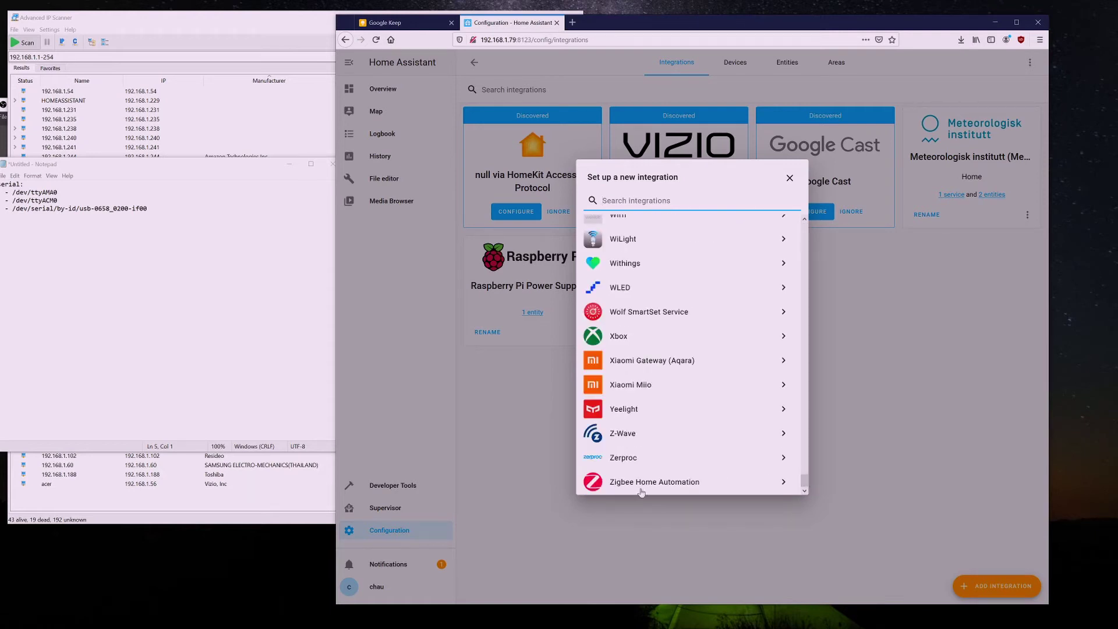
- Set up Z-Wave with USB device path /dev/serial/by-id/usb-0658_0200-if00 and finish
{"action": "left_click", "coordinate": [619, 435]}
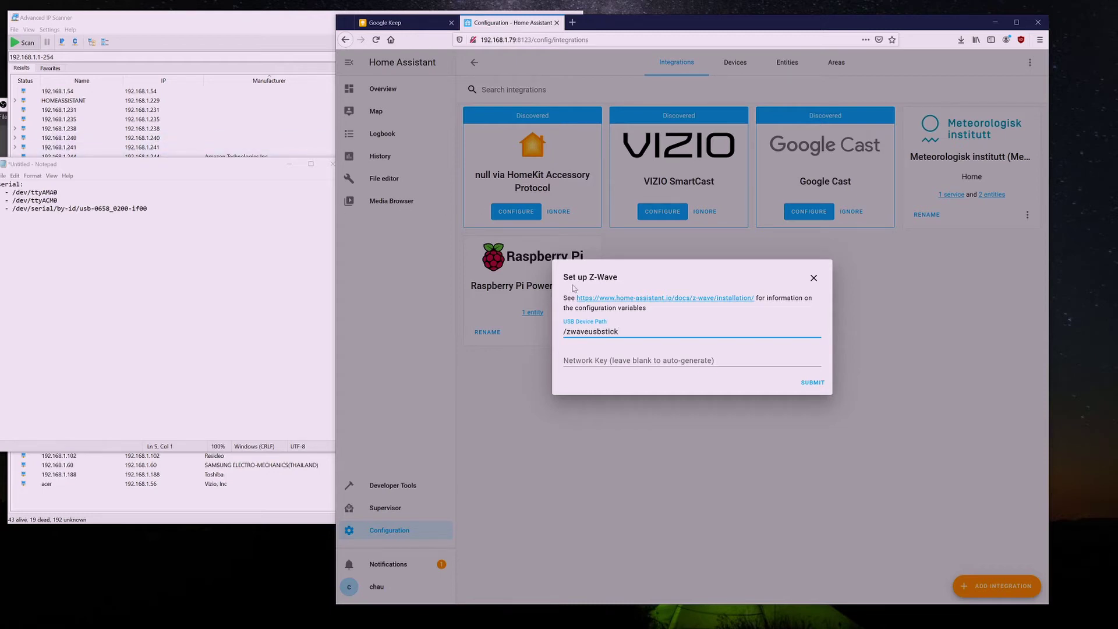
{"action": "left_click_drag", "start_coordinate": [147, 208], "coordinate": [13, 208]}
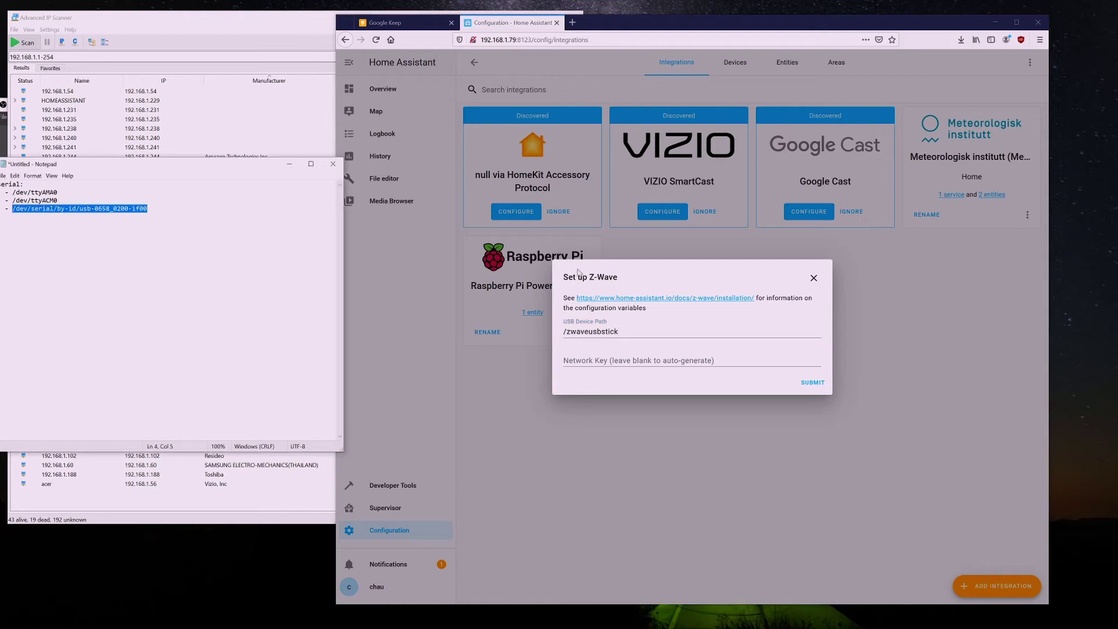
{"action": "left_click_drag", "start_coordinate": [618, 332], "coordinate": [564, 331]}
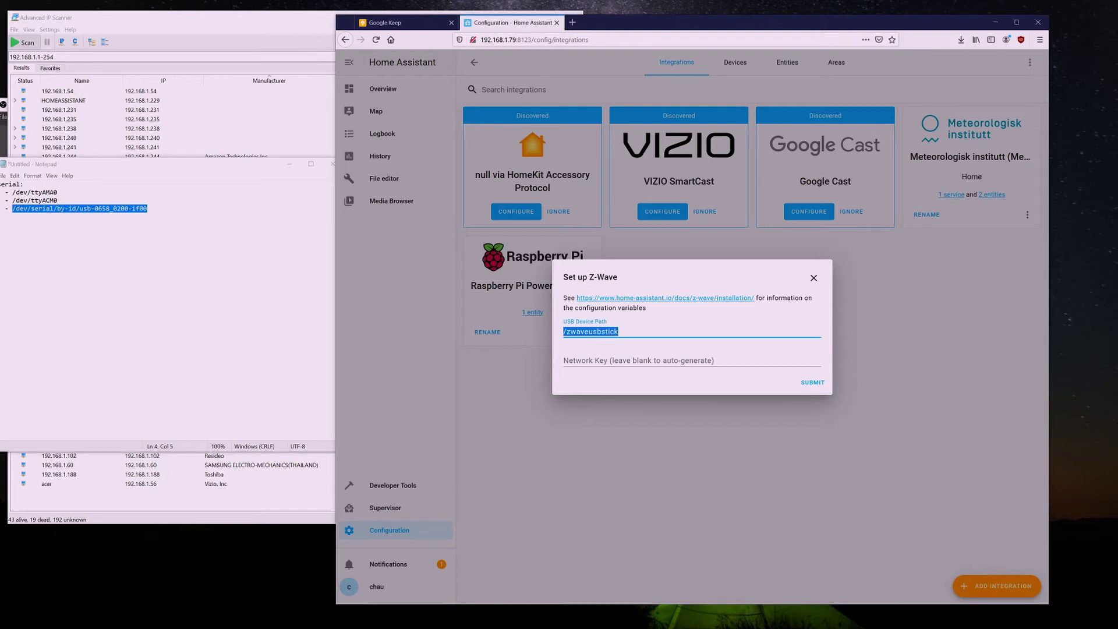
{"action": "key", "text": "ctrl+v"}
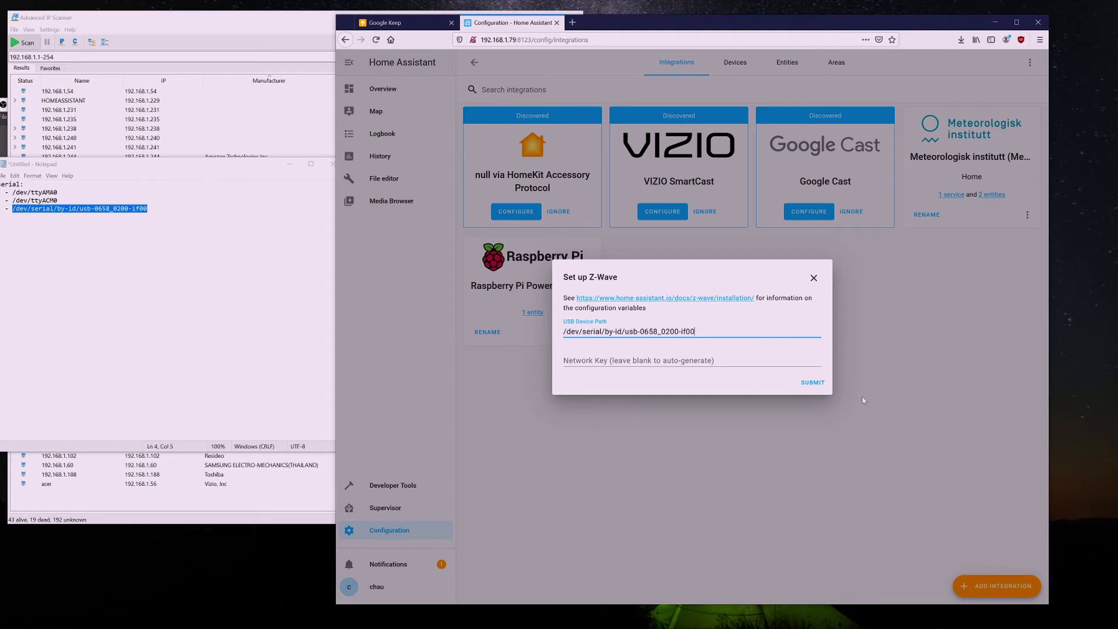
{"action": "left_click", "coordinate": [814, 383]}
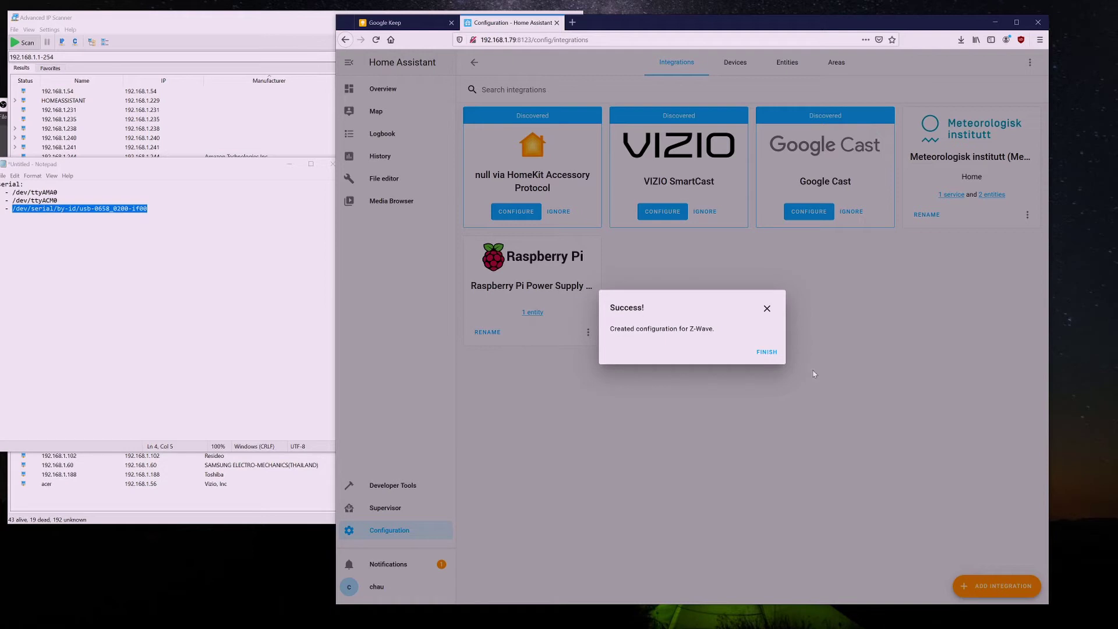
{"action": "left_click", "coordinate": [767, 353]}
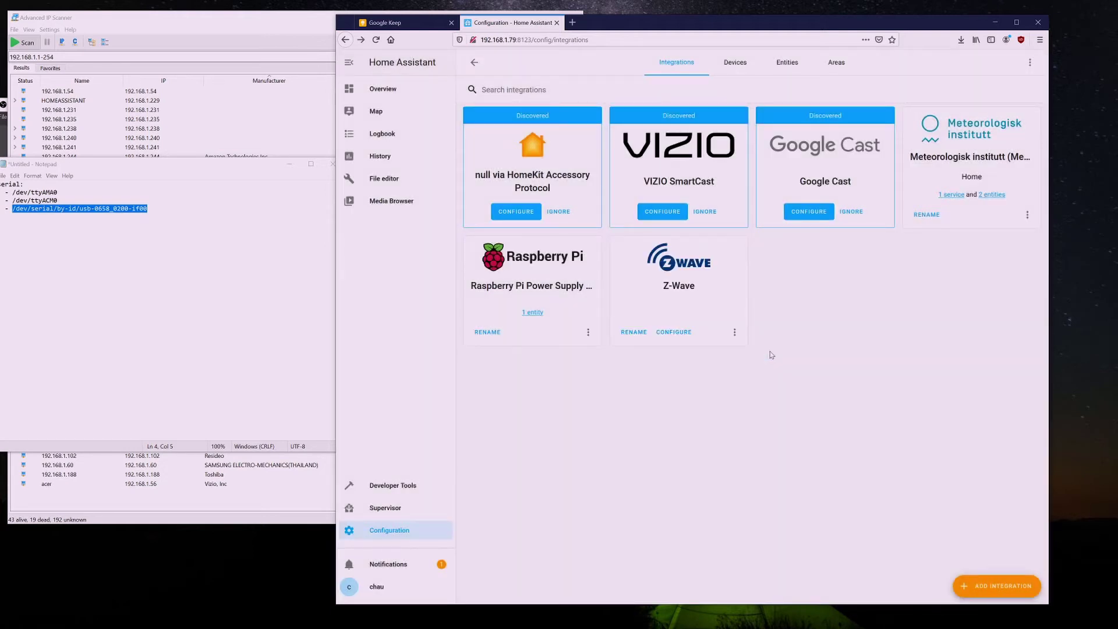
- Open the Z-Wave integration's configuration and start the Z-Wave network
{"action": "left_click", "coordinate": [734, 332]}
{"action": "left_click", "coordinate": [683, 332]}
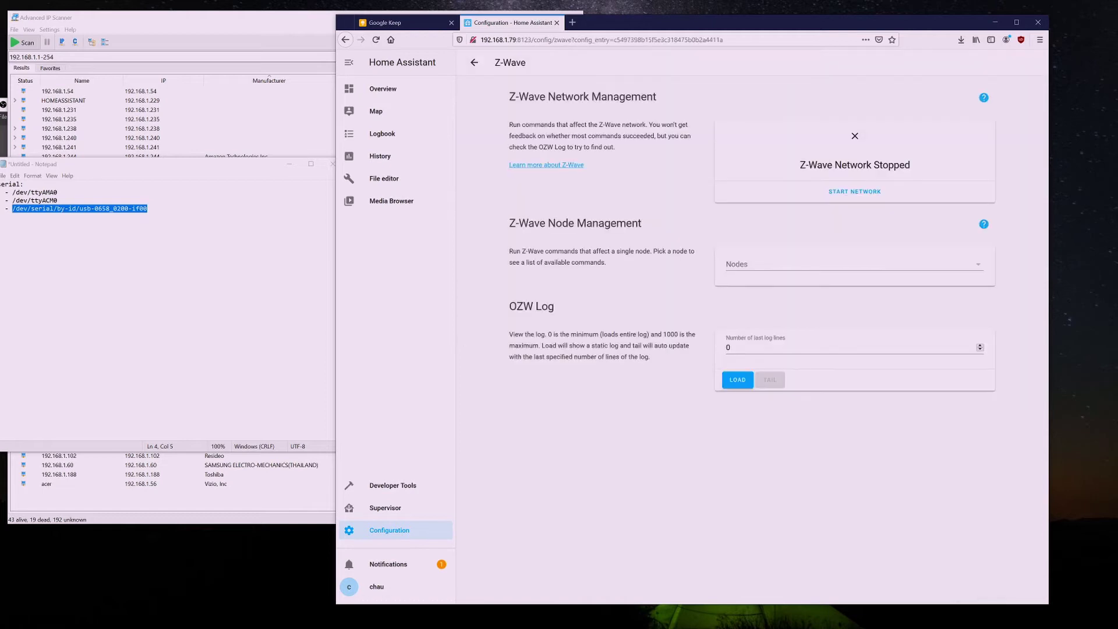
{"action": "left_click", "coordinate": [960, 262]}
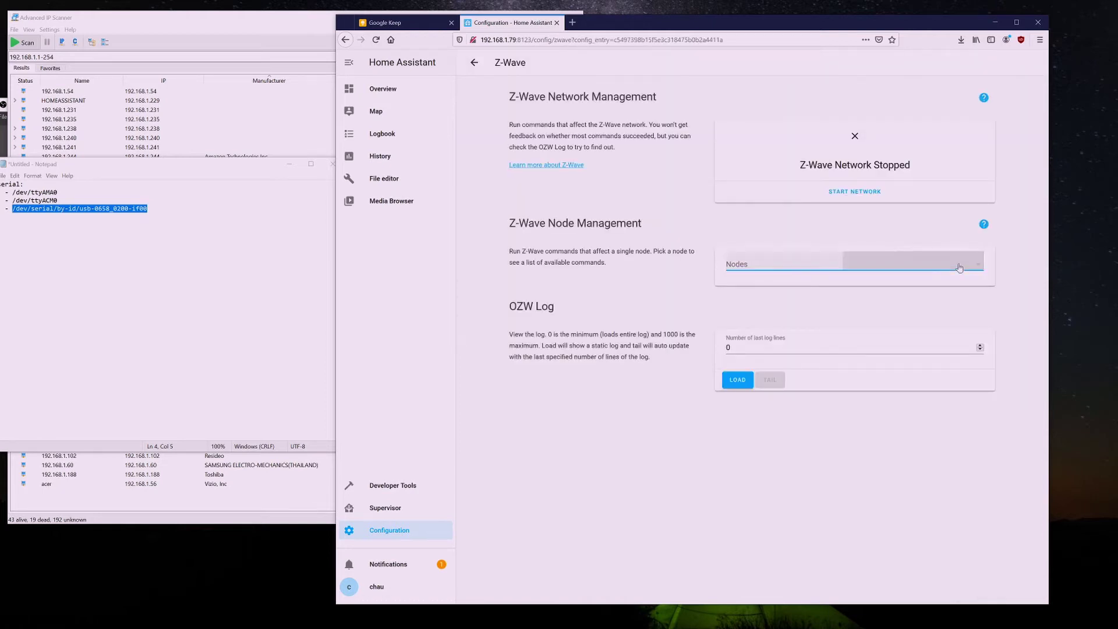
{"action": "left_click", "coordinate": [854, 192]}
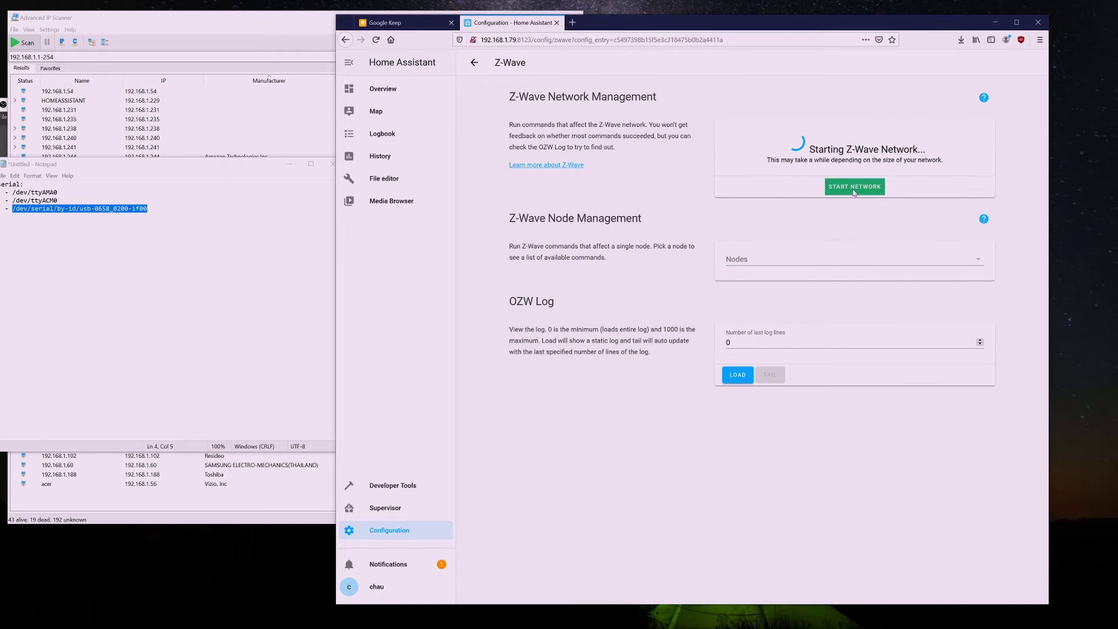
- Check the network nodes and securely add a new node, then return to Integrations
{"action": "left_click", "coordinate": [900, 324]}
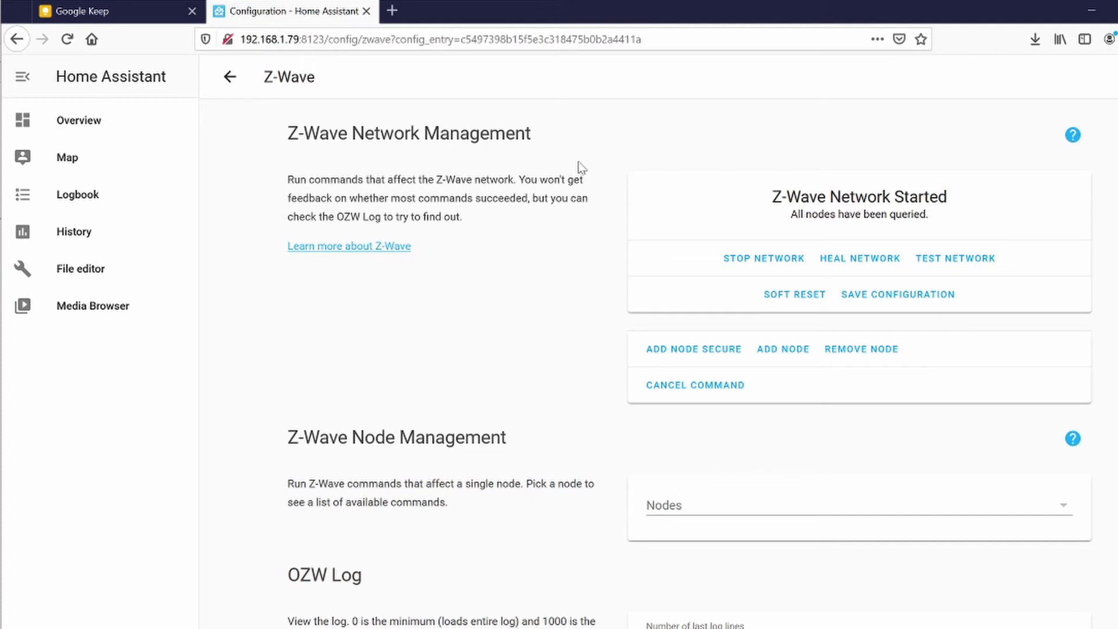
{"action": "left_click", "coordinate": [705, 355]}
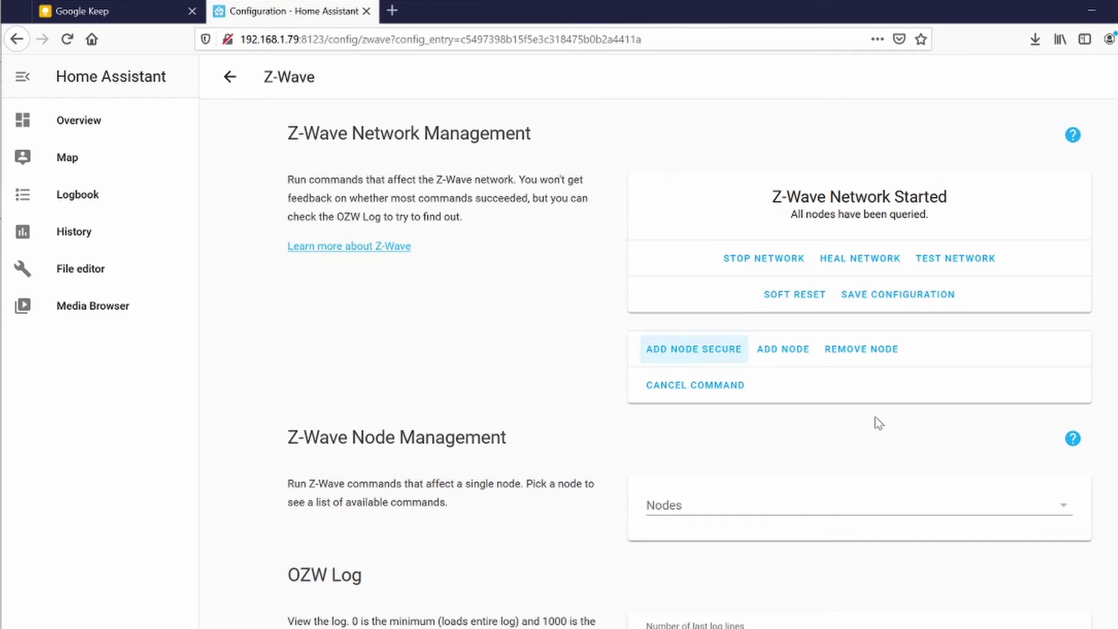
{"action": "key", "text": "alt+Left"}
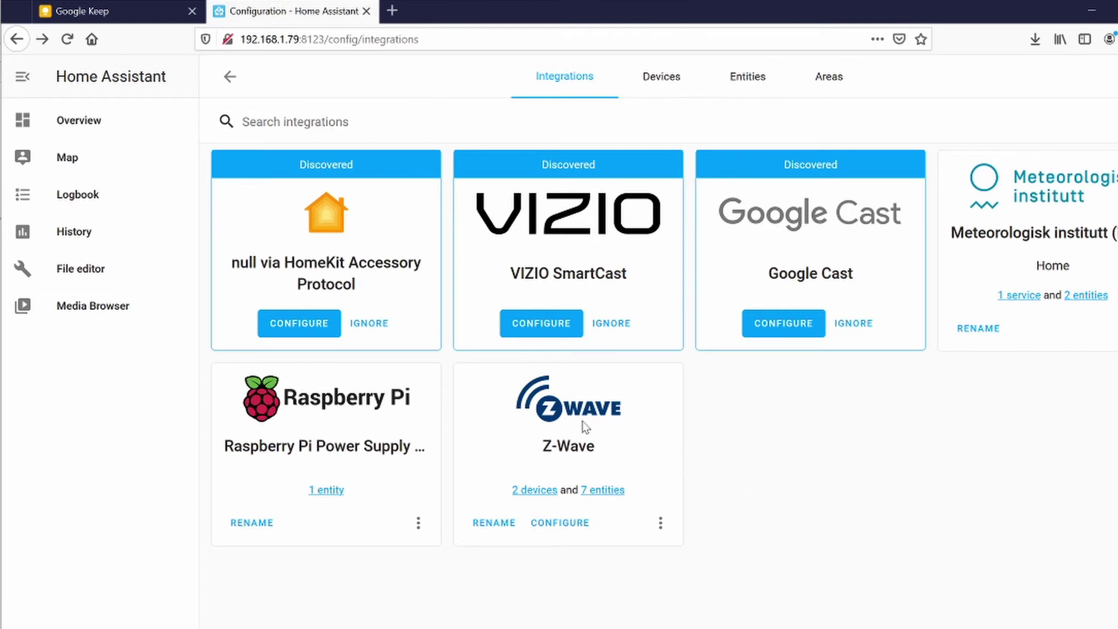
- Open the Ecolink Door/Window Sensor from the Z-Wave integration's 2 devices
{"action": "left_click", "coordinate": [539, 491]}
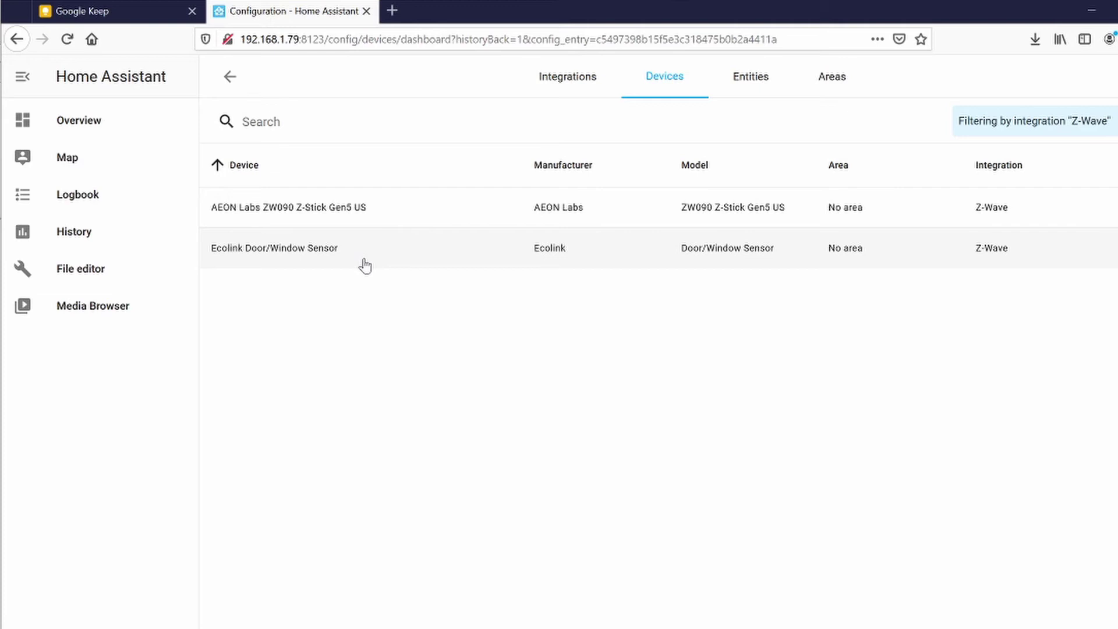
{"action": "left_click", "coordinate": [305, 263]}
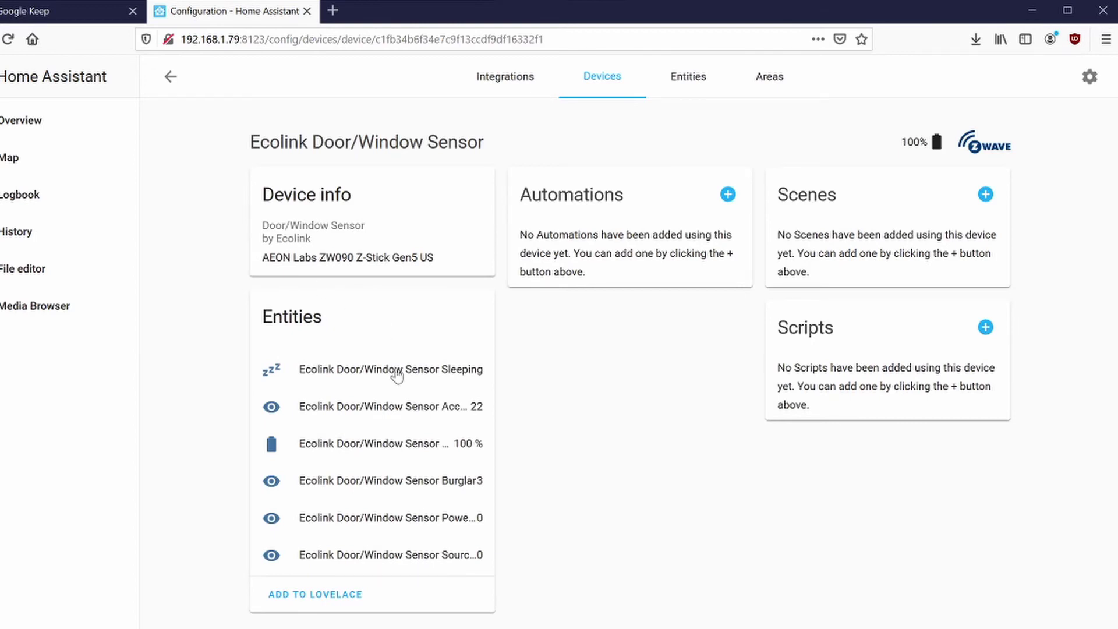
- Rename the Ecolink Door/Window Sensor device to door1 in its settings
{"action": "left_click", "coordinate": [1090, 77]}
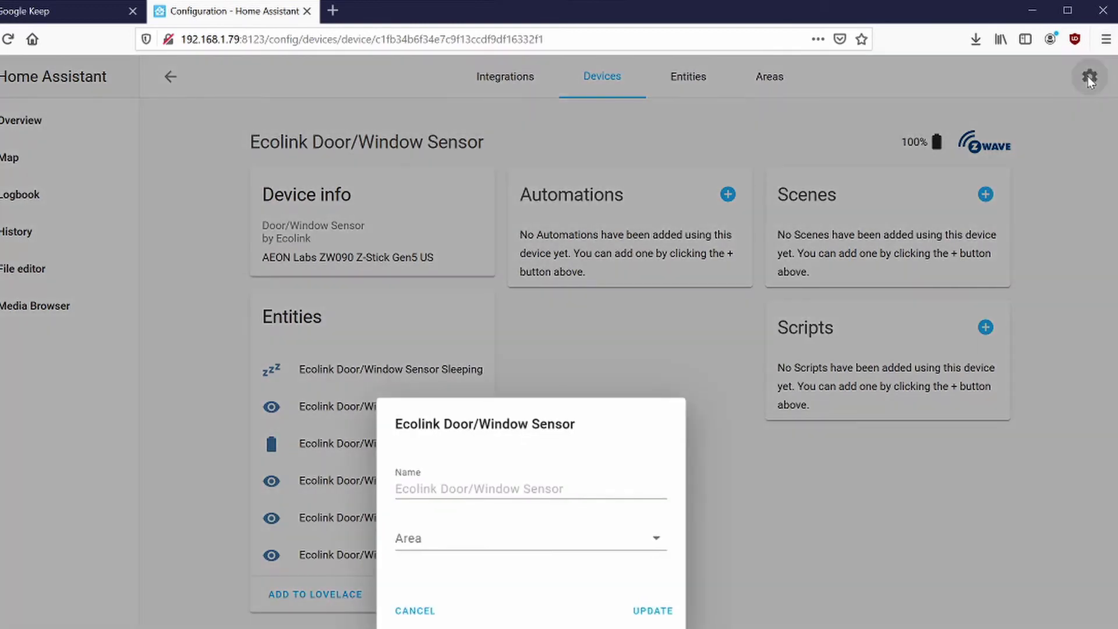
{"action": "left_click", "coordinate": [443, 489]}
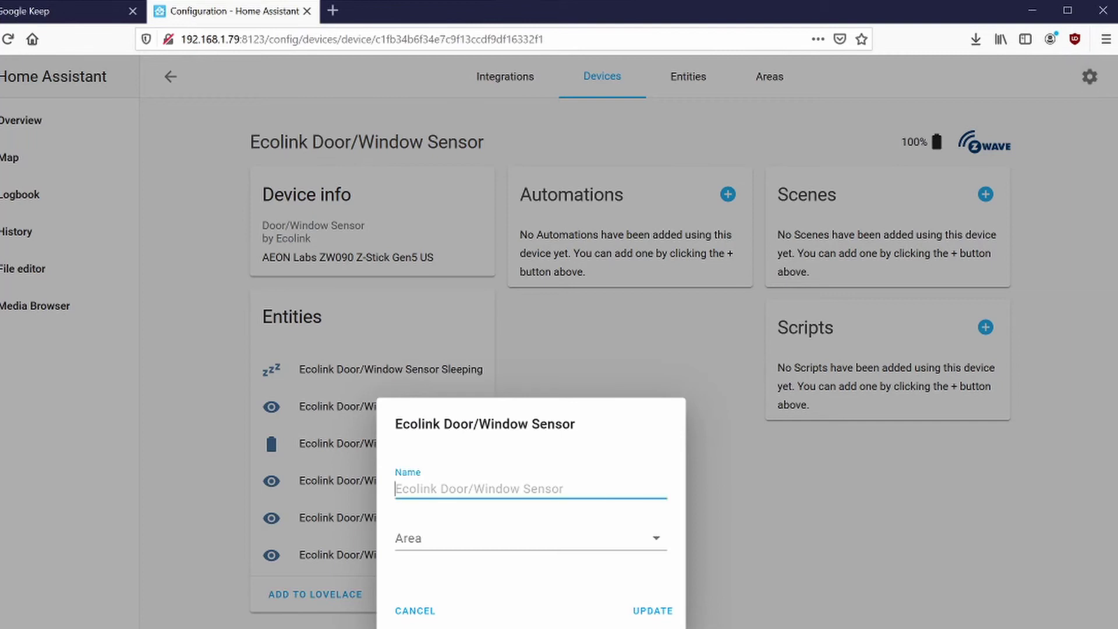
{"action": "type", "text": "do"}
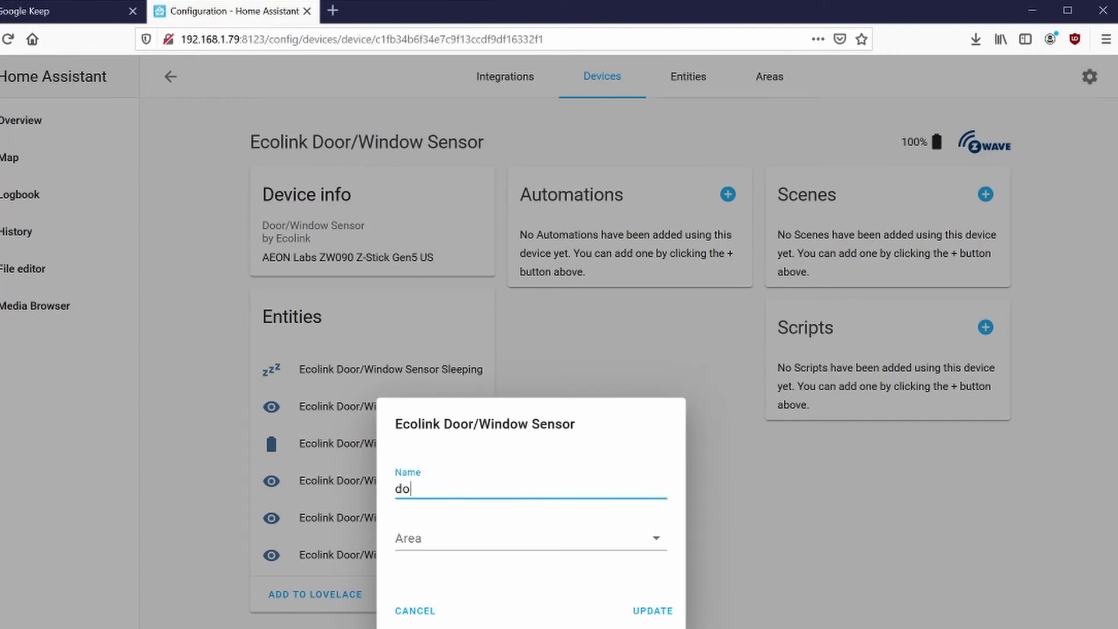
{"action": "type", "text": "or1"}
{"action": "left_click", "coordinate": [660, 612]}
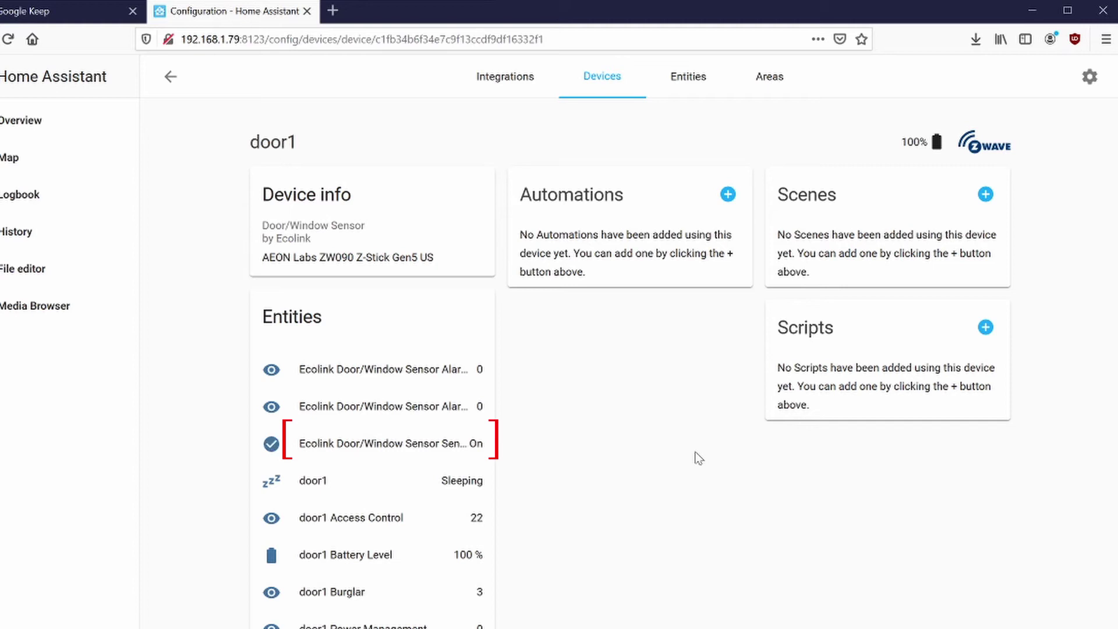
- Name door1's sensor entity 'door one', then go back to the Z-Wave devices list
{"action": "left_click", "coordinate": [273, 448]}
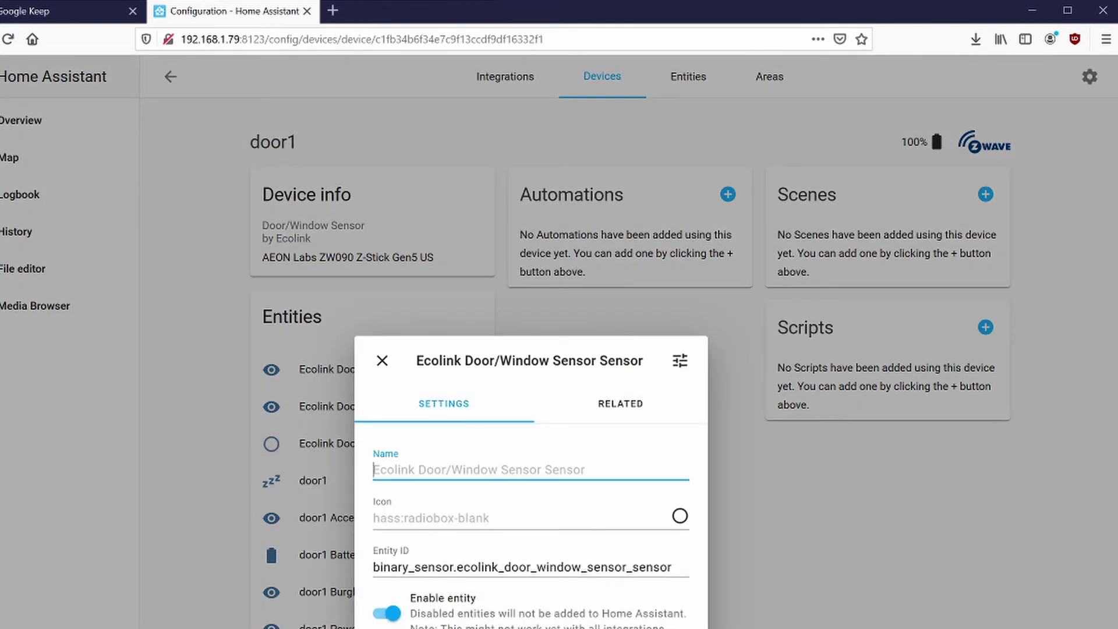
{"action": "type", "text": "doo"}
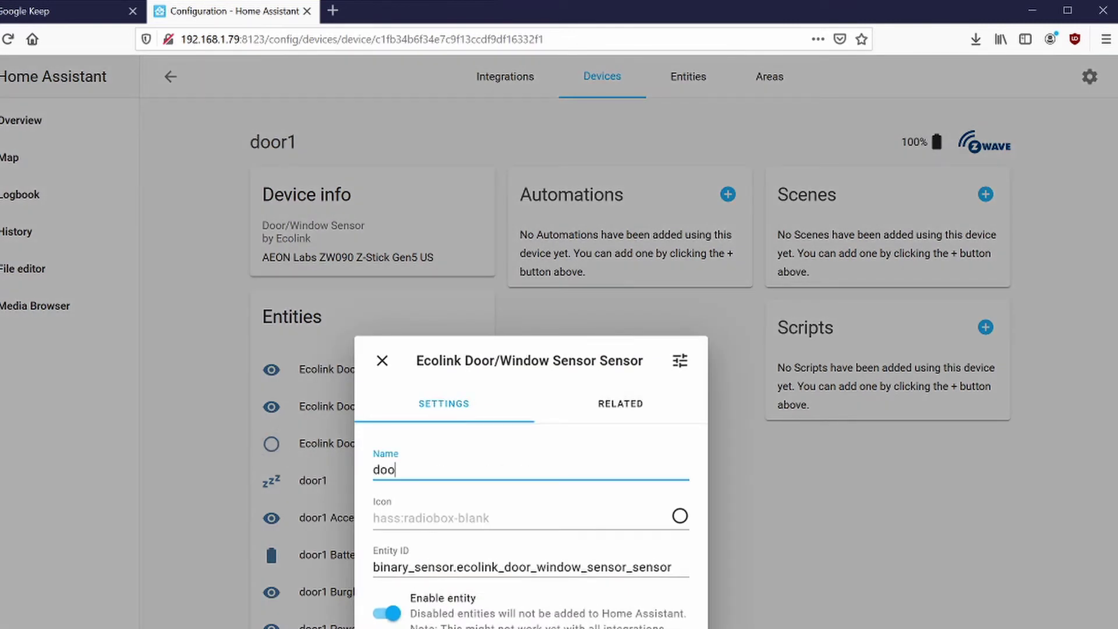
{"action": "type", "text": "r one"}
{"action": "key", "text": "Return"}
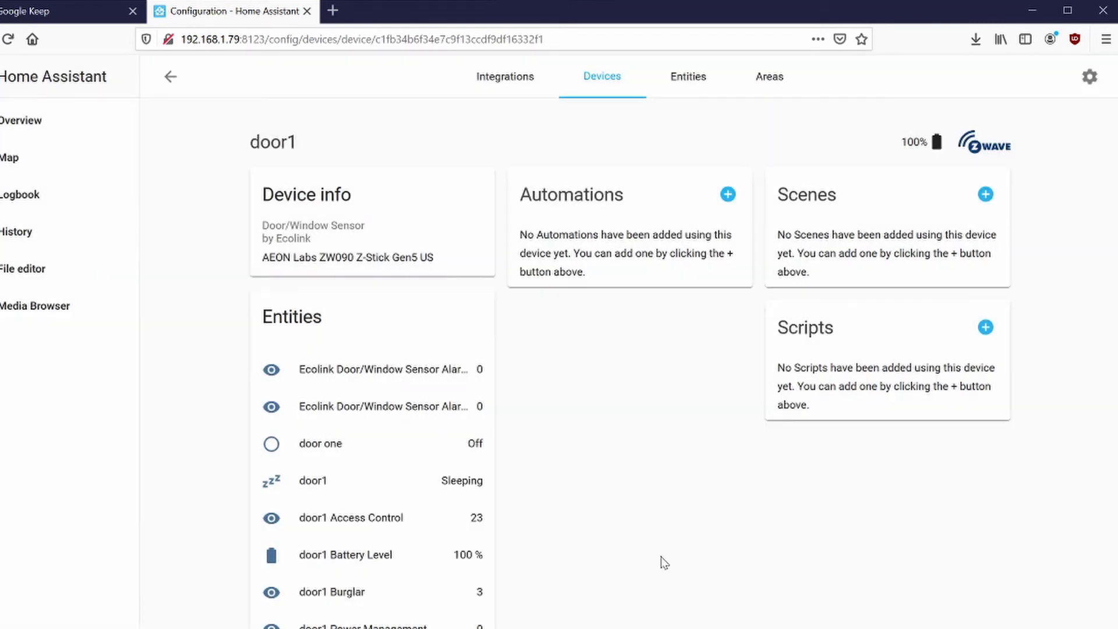
{"action": "key", "text": "alt+Left"}
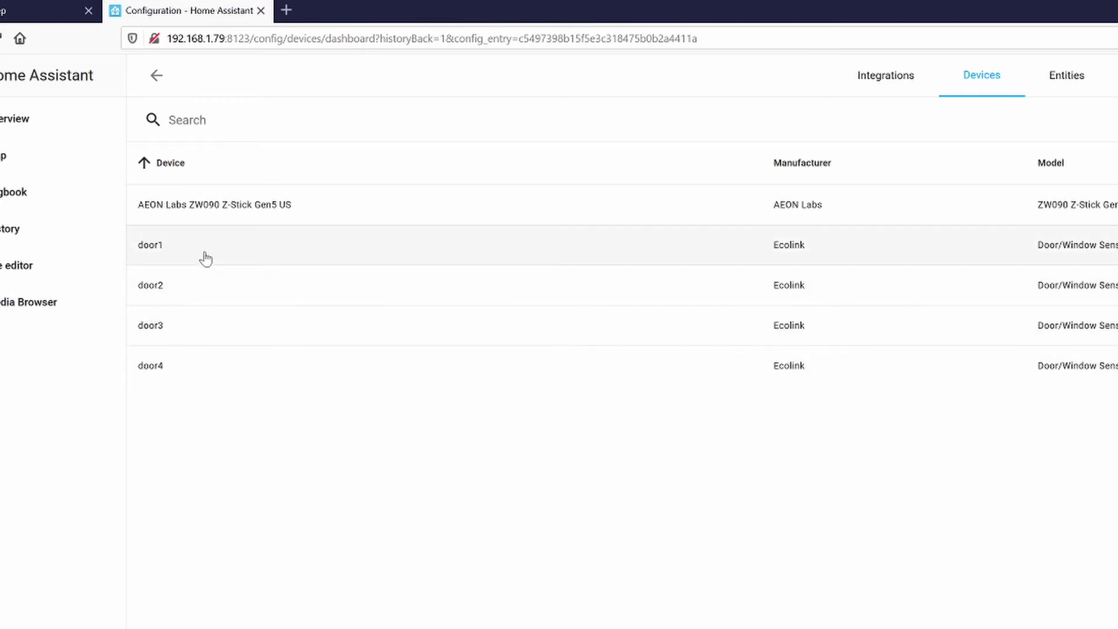
- Open the door4 device page
{"action": "left_click", "coordinate": [195, 374]}
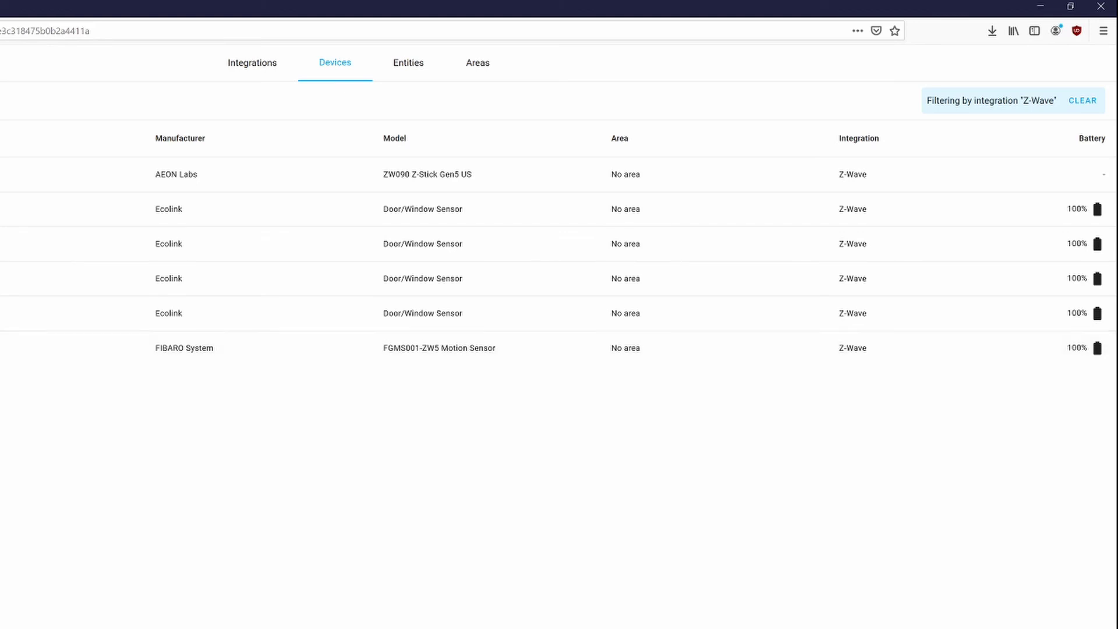
- Visit the Z-Wave configuration page, return to the devices list, and open the FIBARO motion sensor
{"action": "key", "text": "alt+Left"}
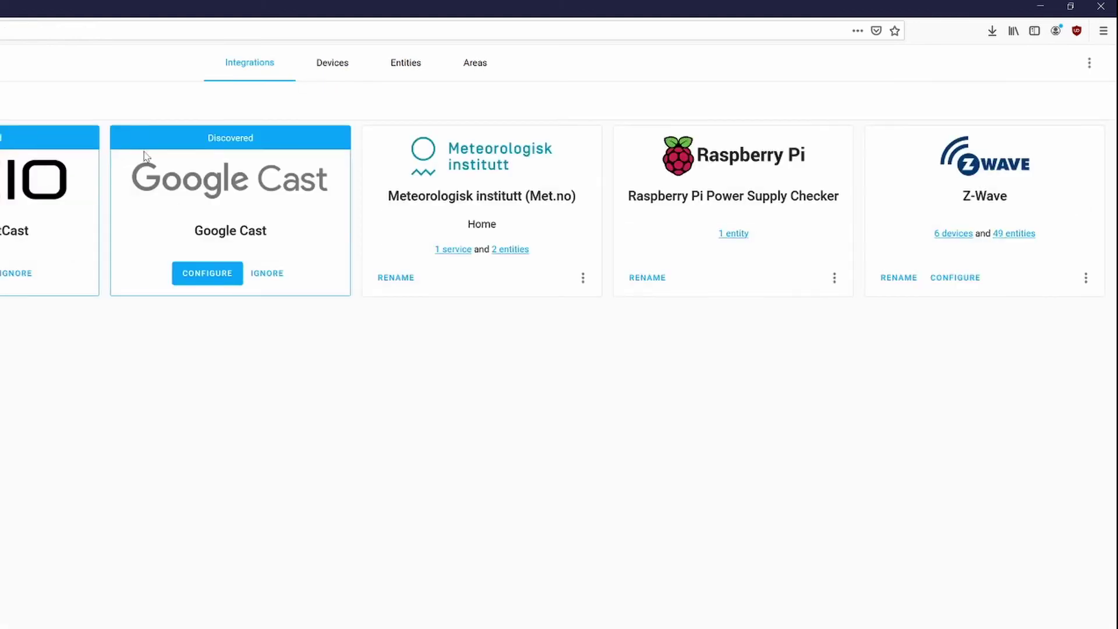
{"action": "left_click", "coordinate": [956, 279]}
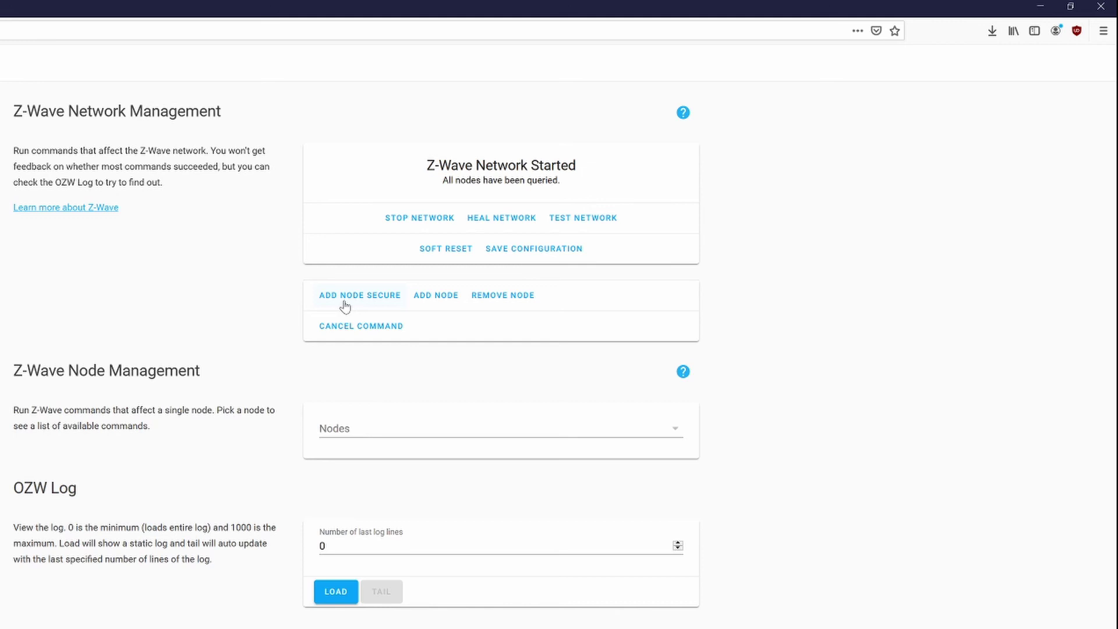
{"action": "key", "text": "alt+Left"}
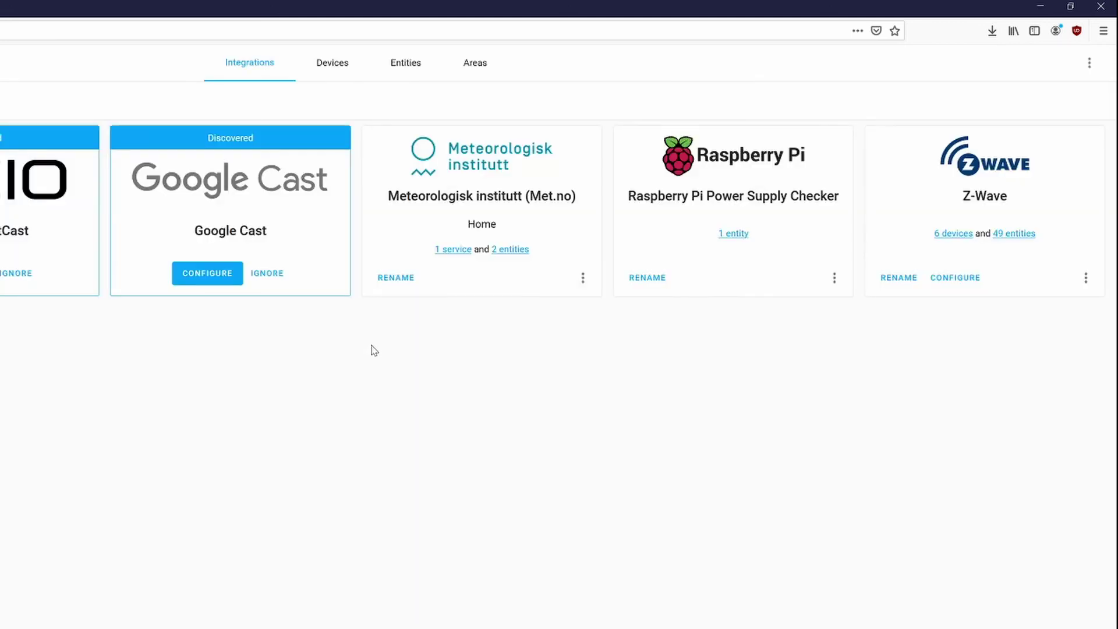
{"action": "key", "text": "alt+Left"}
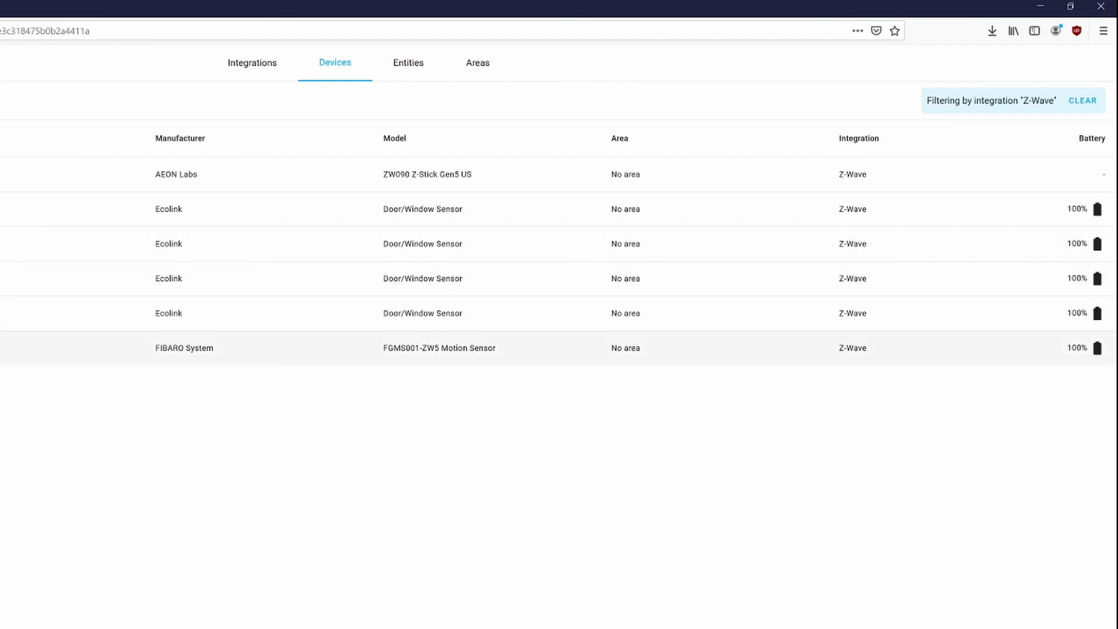
{"action": "left_click", "coordinate": [3, 348]}
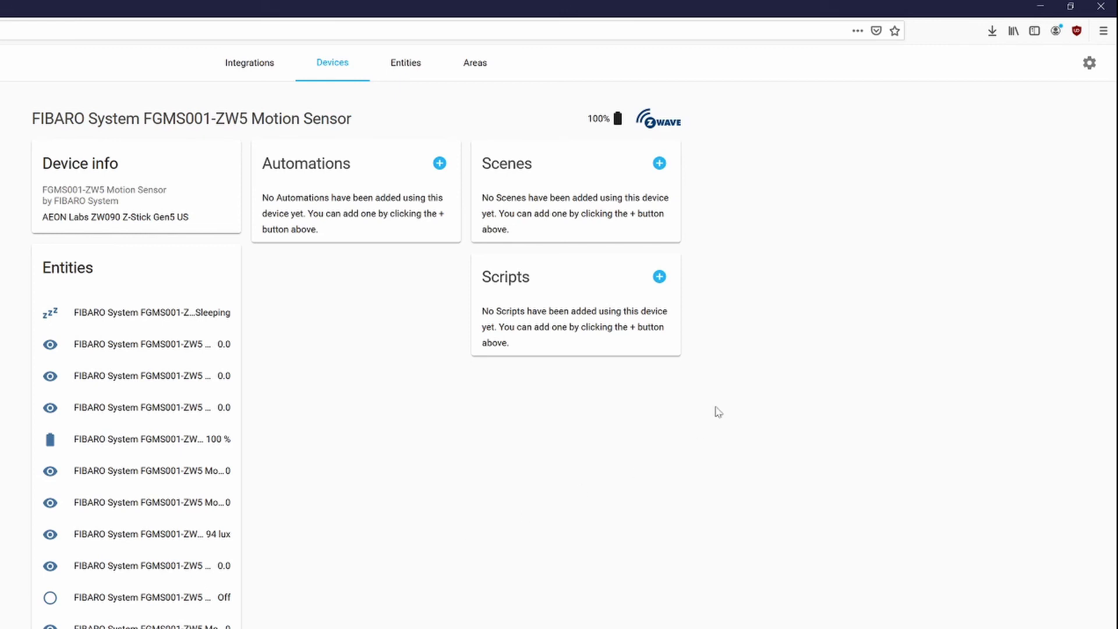
- Change the FIBARO motion sensor device's name to motion1 in its settings and save
{"action": "left_click", "coordinate": [1090, 64]}
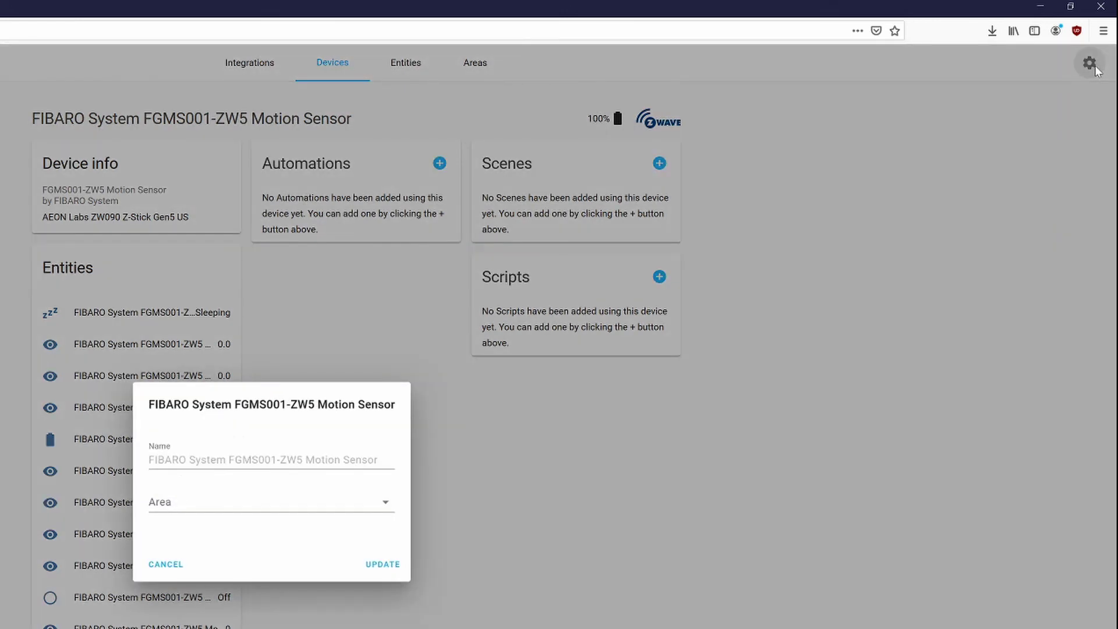
{"action": "left_click", "coordinate": [228, 463]}
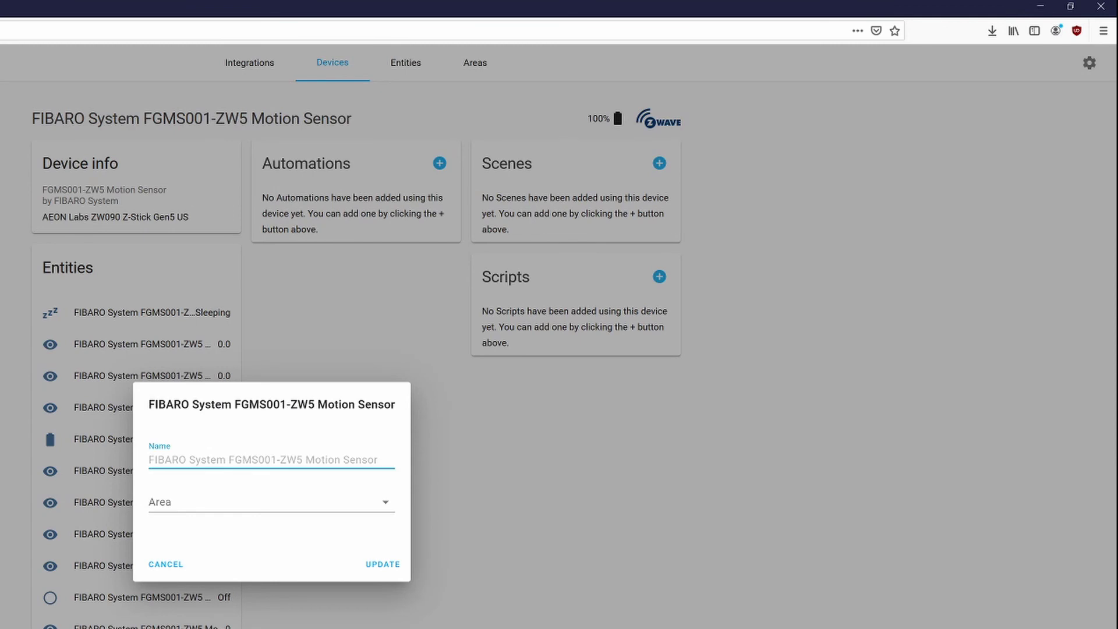
{"action": "type", "text": "motio"}
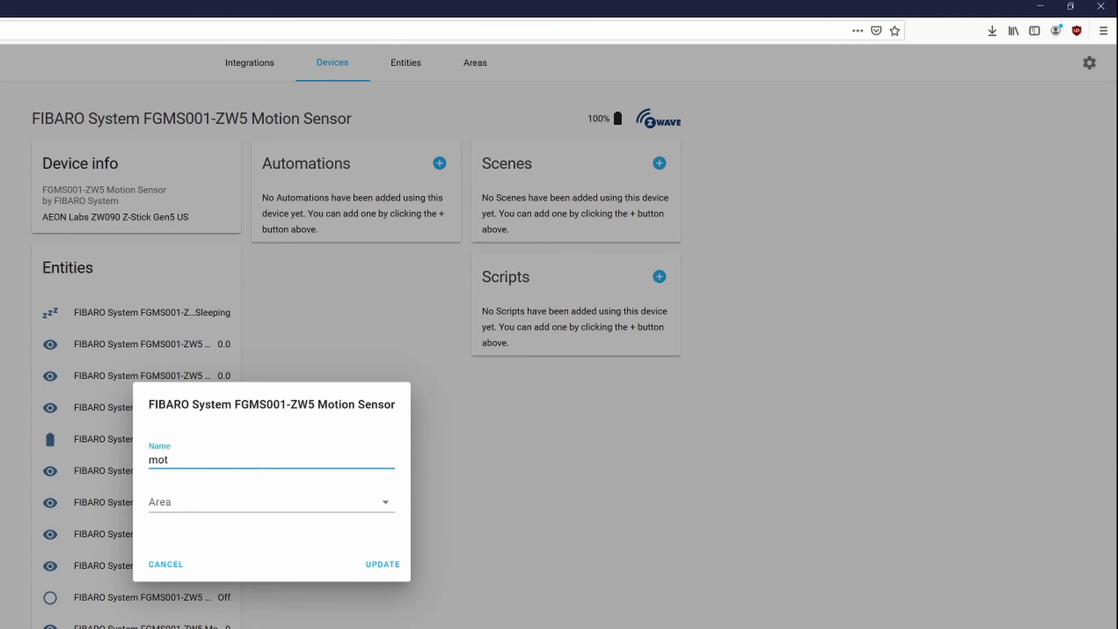
{"action": "type", "text": "n1"}
{"action": "left_click", "coordinate": [380, 565]}
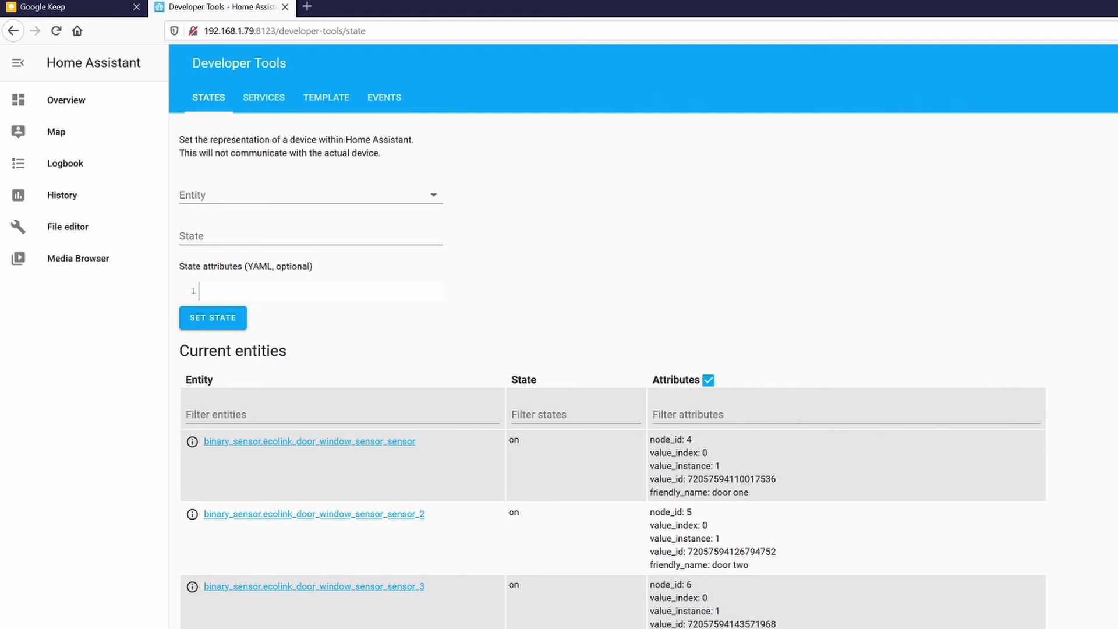
- Filter the Developer Tools States list by 'motion' and review the motion1 entity states
{"action": "left_click", "coordinate": [343, 415]}
{"action": "type", "text": "motion"}
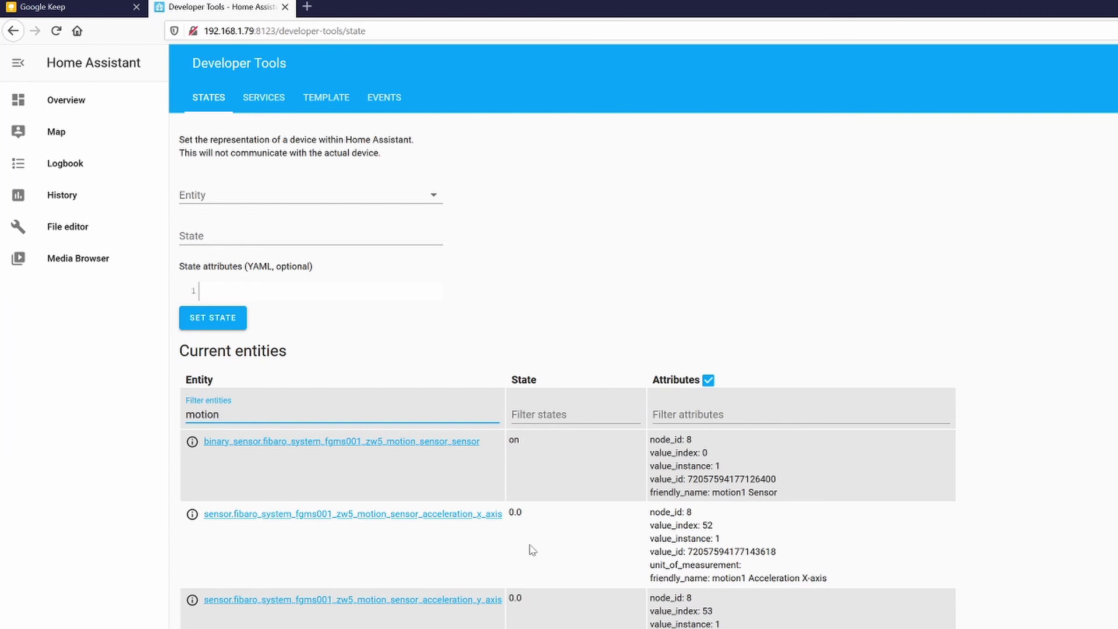
{"action": "scroll", "coordinate": [546, 534], "scroll_direction": "down", "scroll_amount": 12}
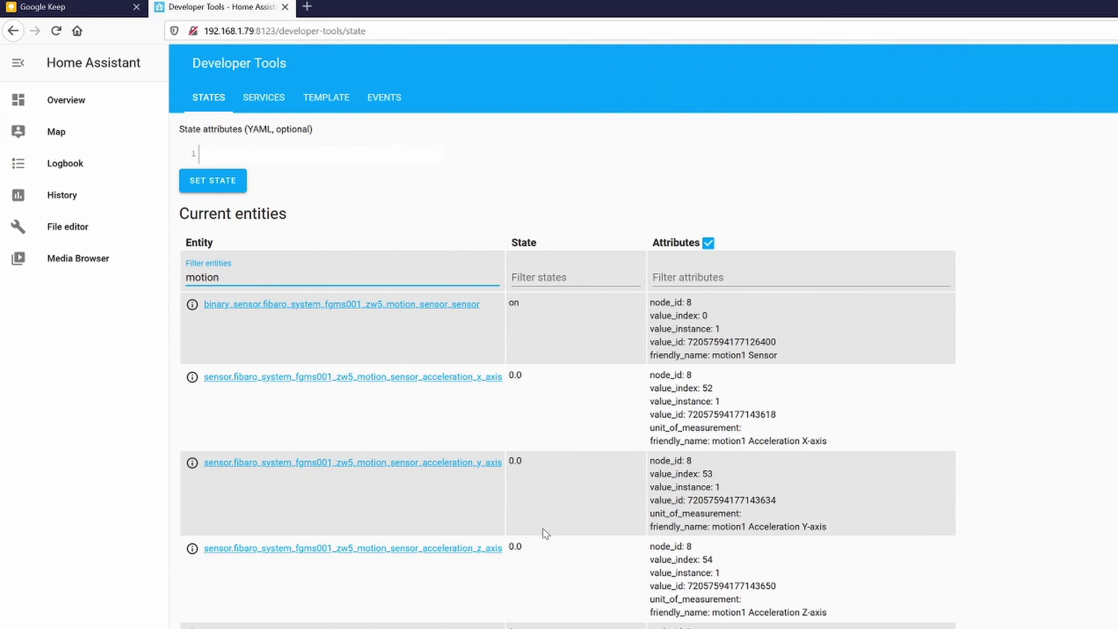
{"action": "scroll", "coordinate": [545, 534], "scroll_direction": "down", "scroll_amount": 3}
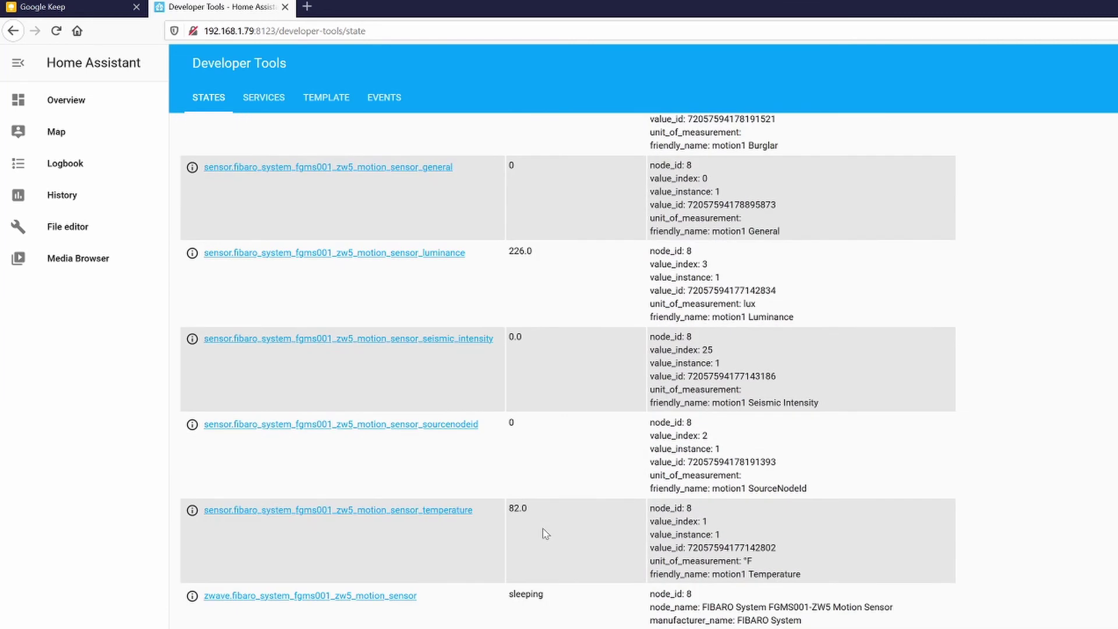
{"action": "scroll", "coordinate": [546, 534], "scroll_direction": "up", "scroll_amount": 15}
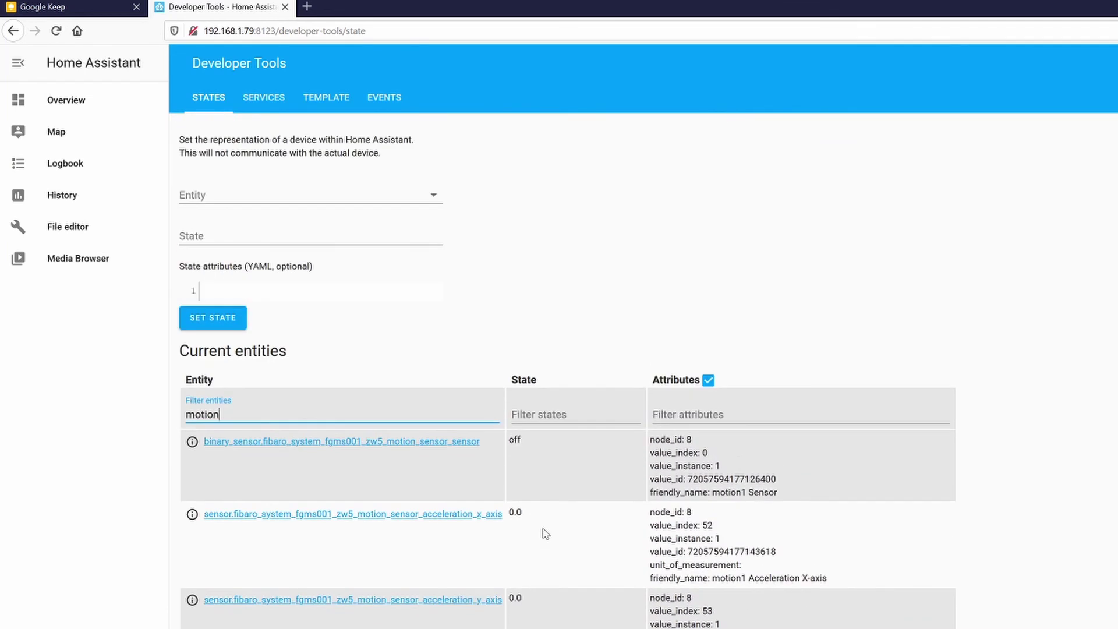